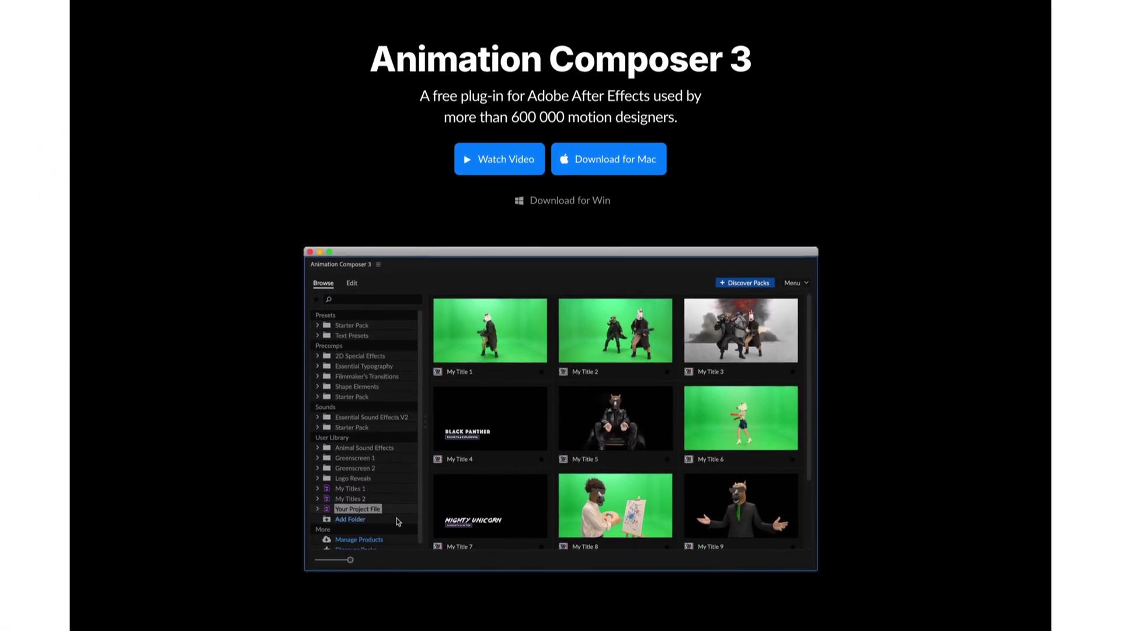
Step: Scroll through the Animation Composer 3 plug-in page in Chrome
{"action": "scroll", "coordinate": [561, 315], "scroll_direction": "down", "scroll_amount": 10}
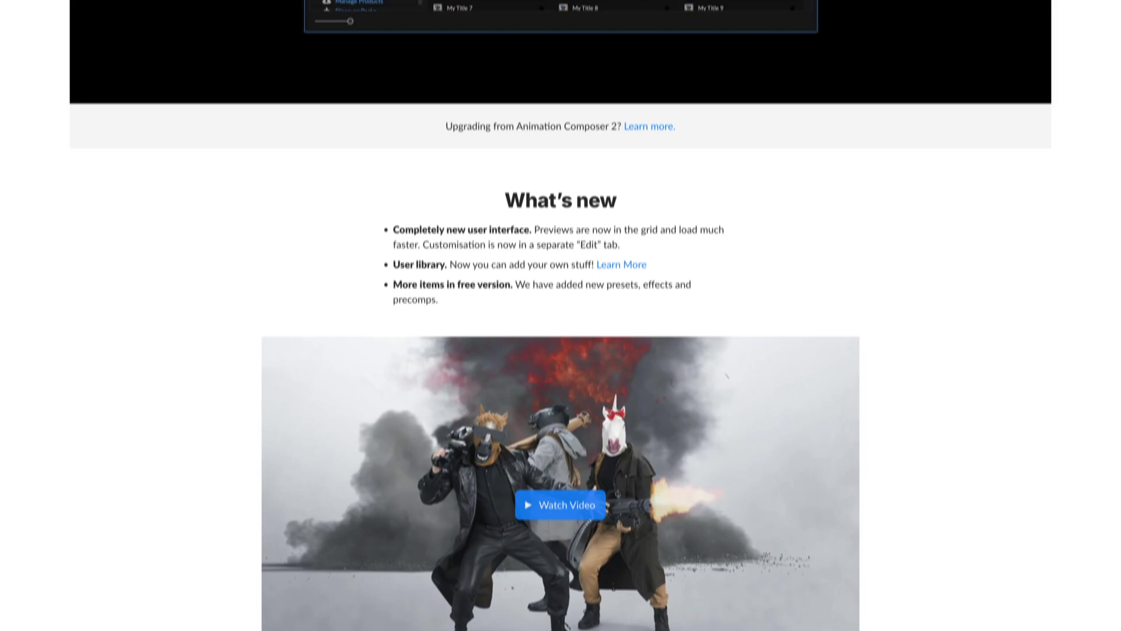
{"action": "scroll", "coordinate": [561, 316], "scroll_direction": "down", "scroll_amount": 10}
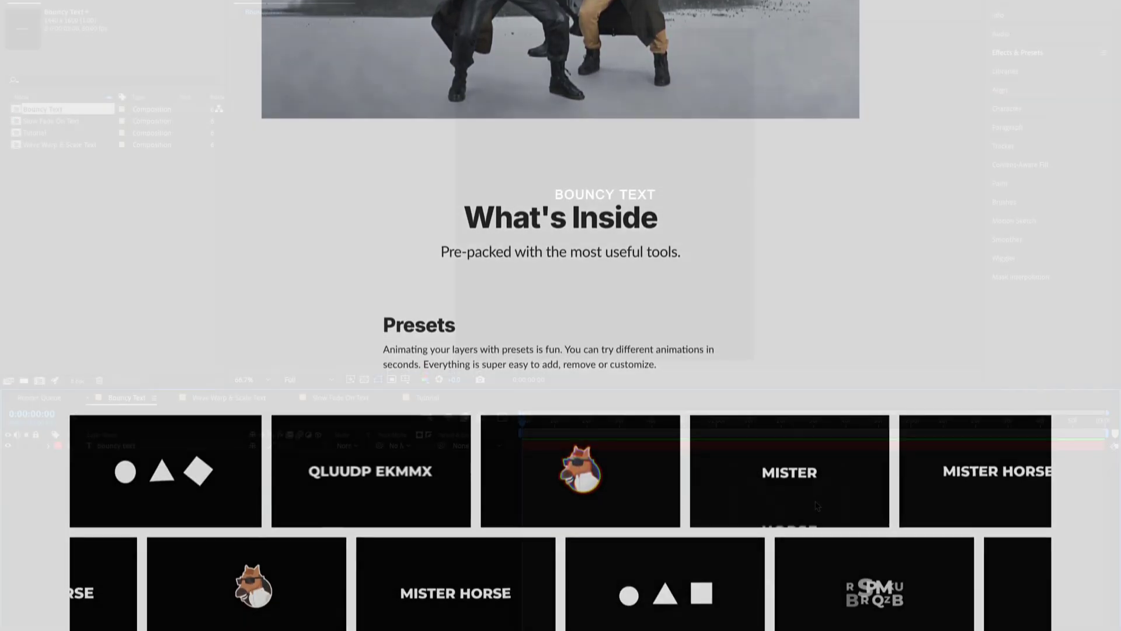
{"action": "scroll", "coordinate": [560, 315], "scroll_direction": "down", "scroll_amount": 3}
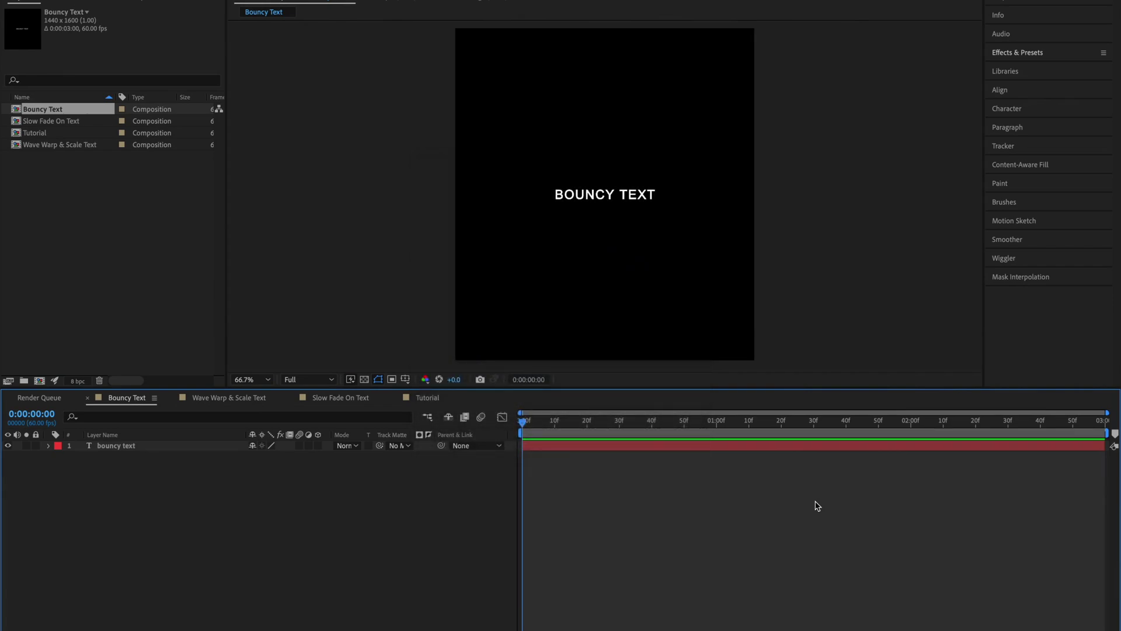
Step: Select the bouncy text layer and open the Animation Composer 3 panel from the Window menu
{"action": "left_click", "coordinate": [771, 447]}
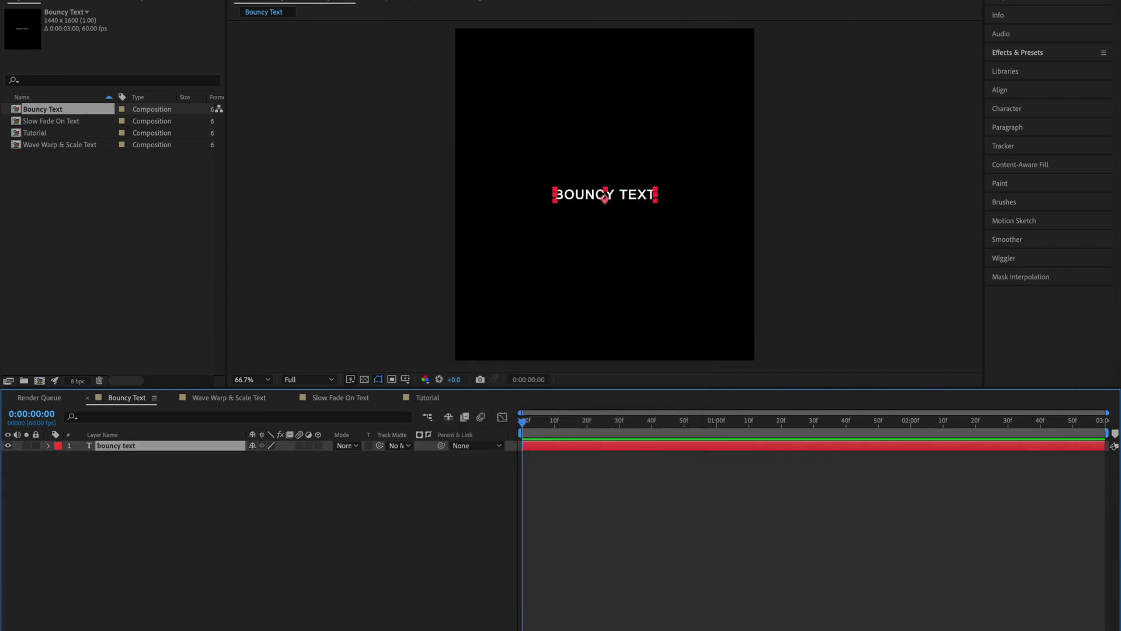
{"action": "left_click", "coordinate": [357, 1]}
{"action": "left_click", "coordinate": [397, 56]}
Step: Apply Starter Presets > Transitions - Text Layer > Animate Characters > Overshoot Position & Scale Characters as In
{"action": "left_click", "coordinate": [708, 278]}
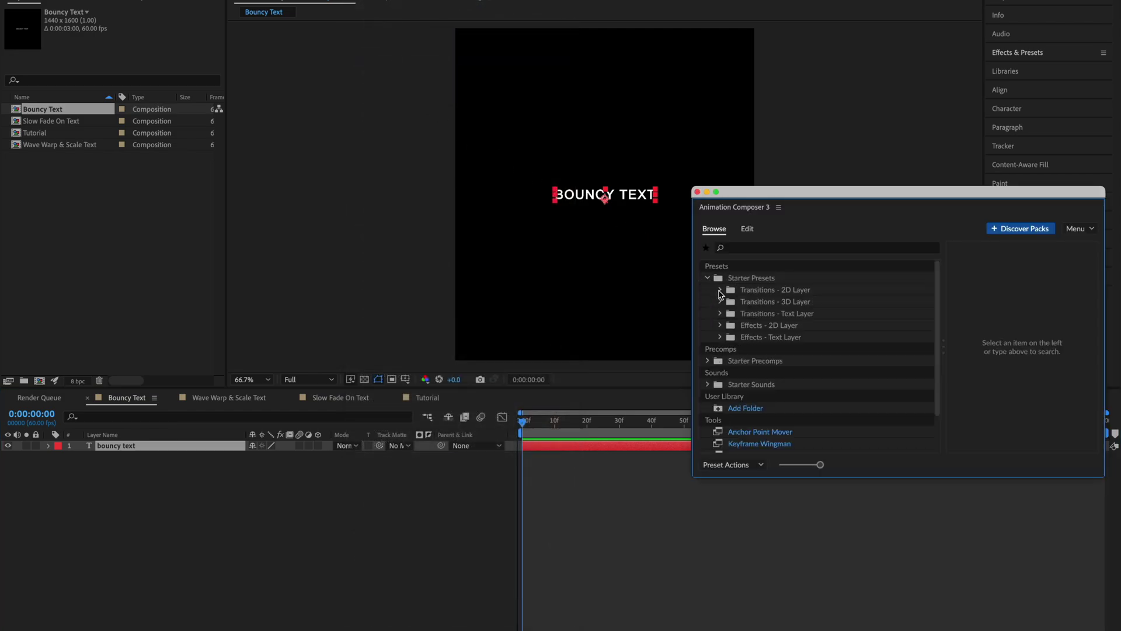
{"action": "left_click", "coordinate": [722, 314]}
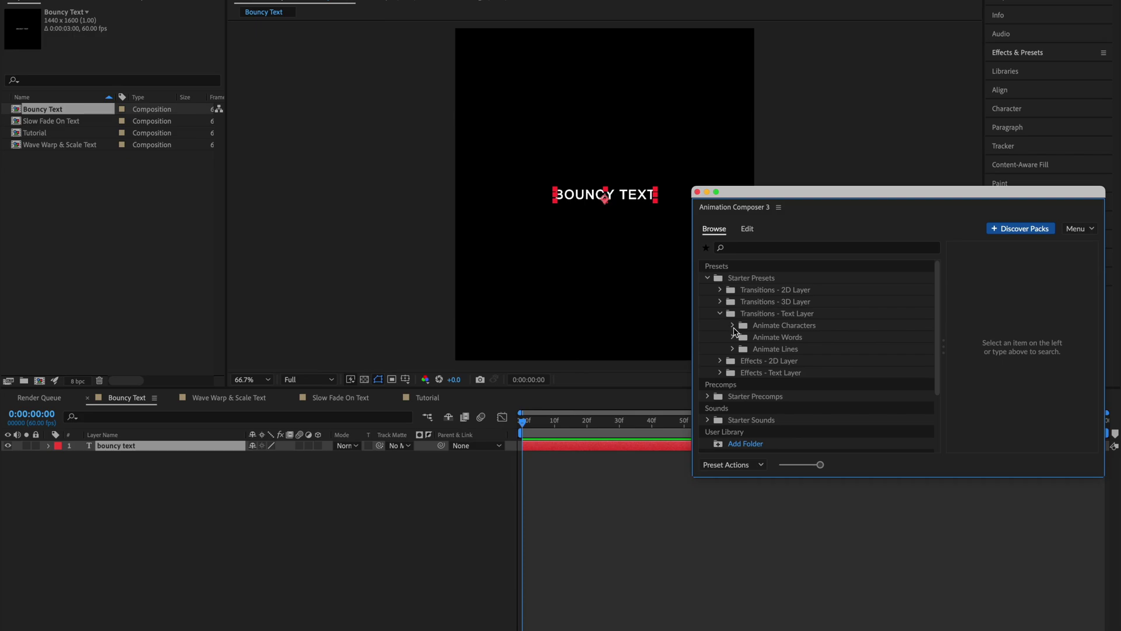
{"action": "left_click", "coordinate": [733, 326]}
{"action": "scroll", "coordinate": [793, 371], "scroll_direction": "down", "scroll_amount": 1}
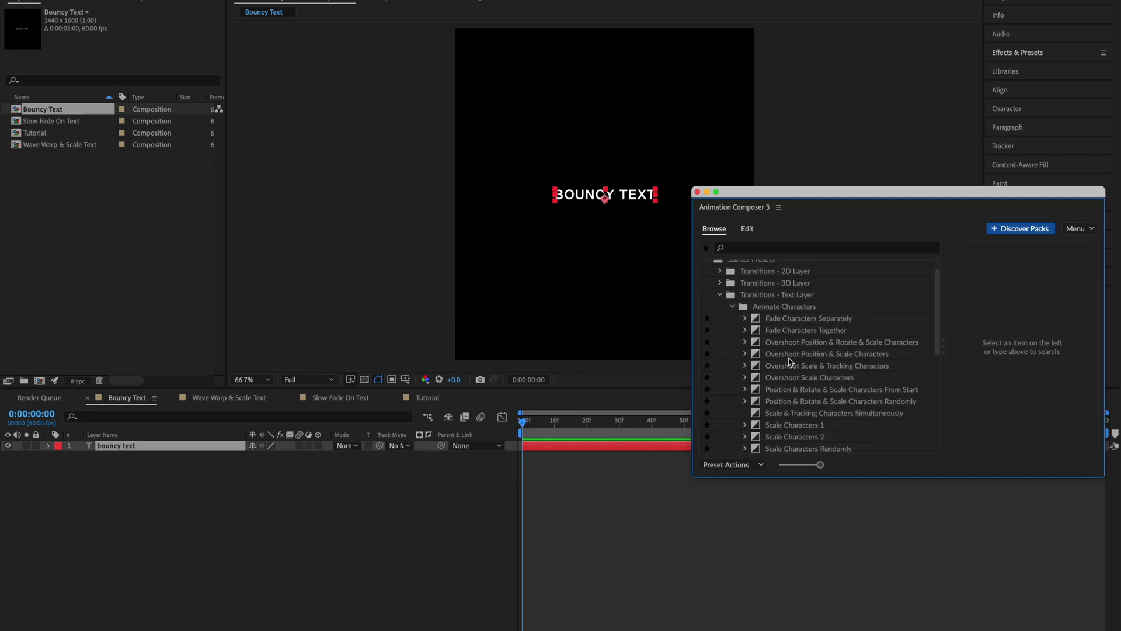
{"action": "left_click", "coordinate": [788, 355]}
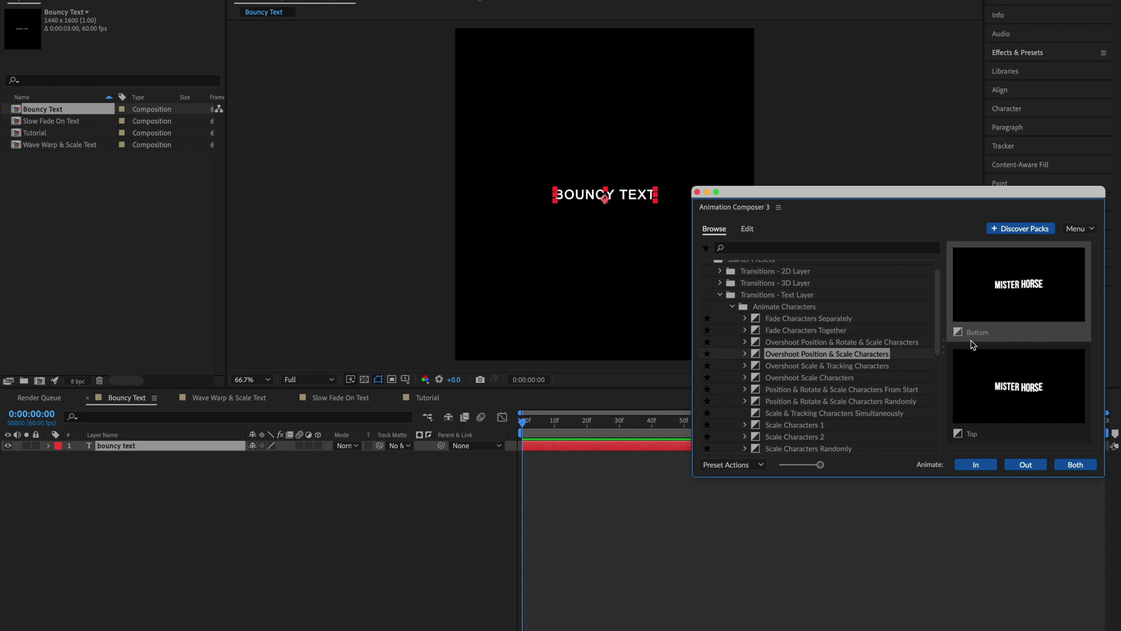
{"action": "left_click", "coordinate": [979, 466]}
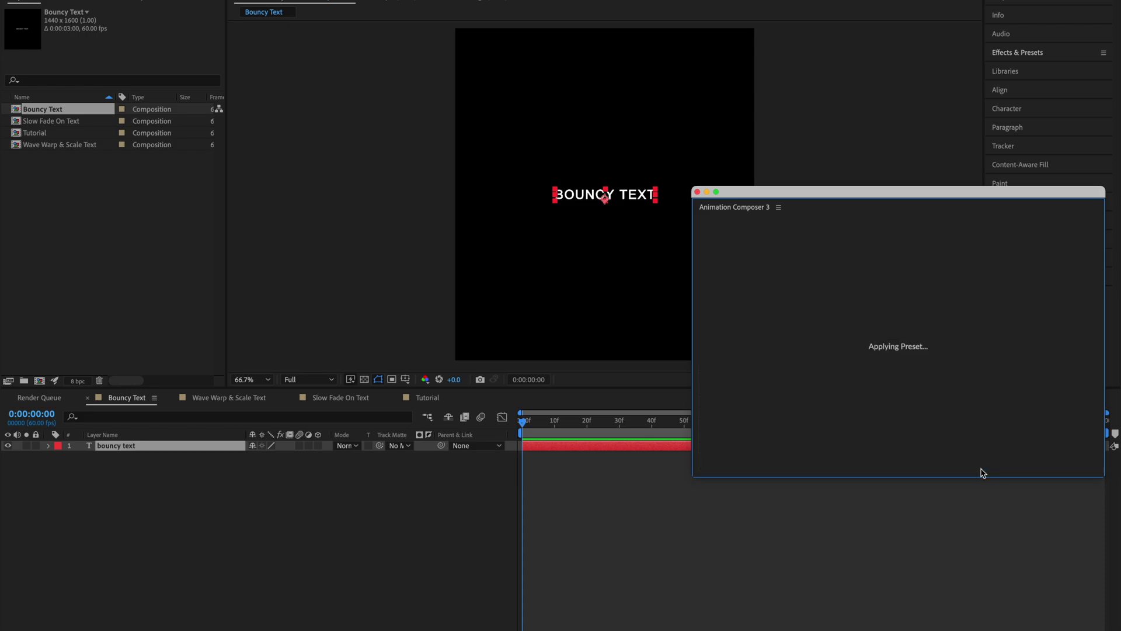
Step: Drag the bouncy intro's TR In marker to about 30 frames, previewing before and after
{"action": "left_click", "coordinate": [697, 192]}
{"action": "key", "text": "space"}
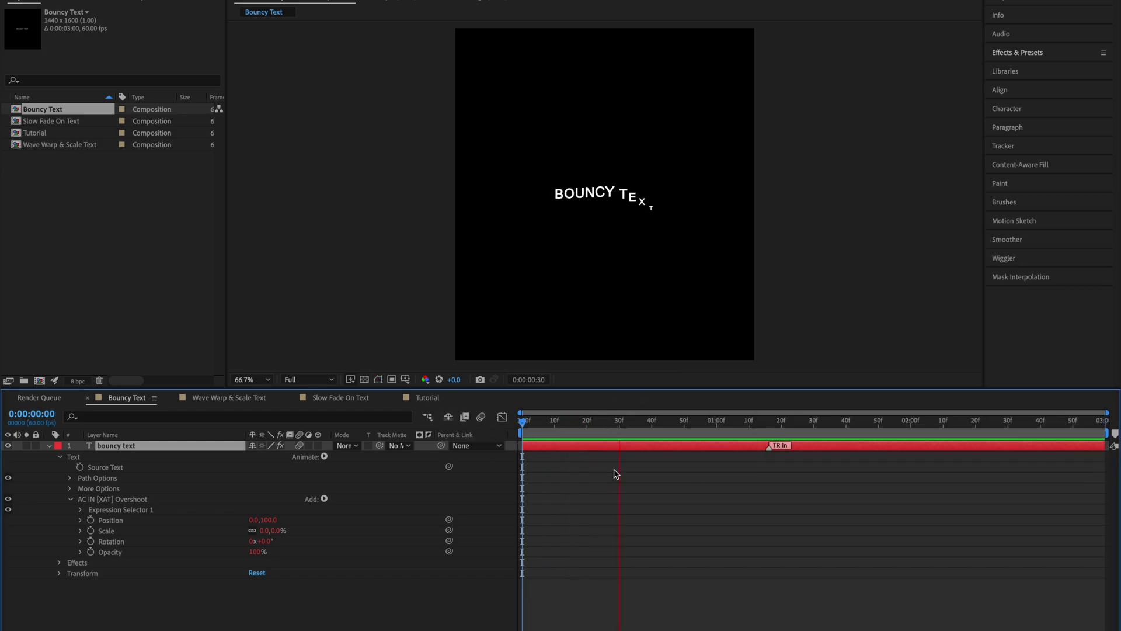
{"action": "key", "text": "space"}
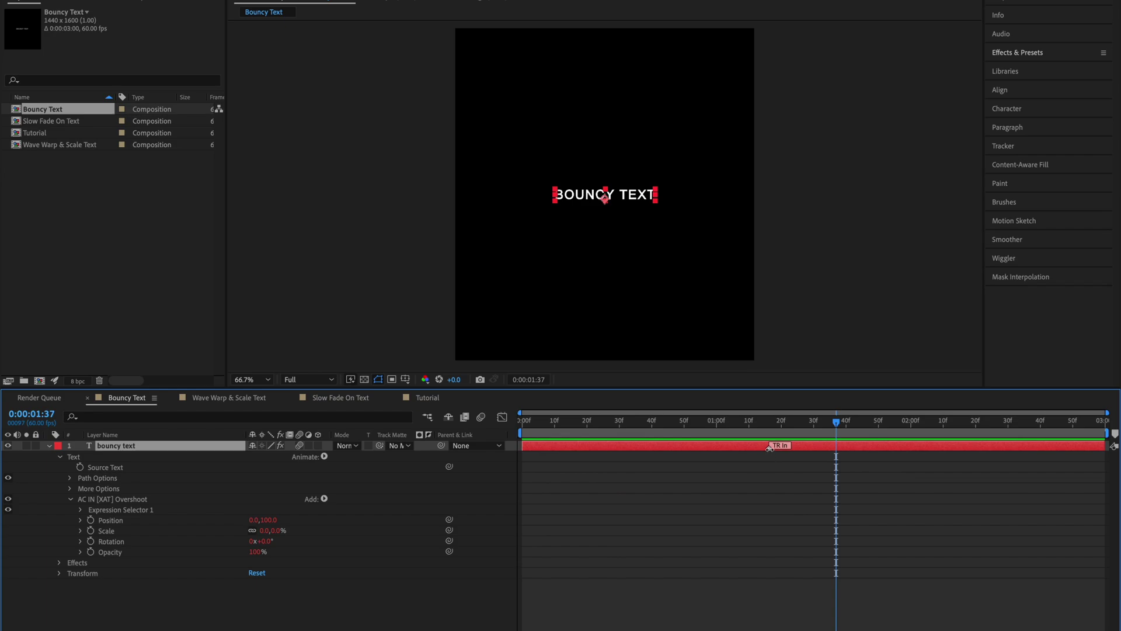
{"action": "left_click_drag", "start_coordinate": [769, 447], "coordinate": [1054, 447]}
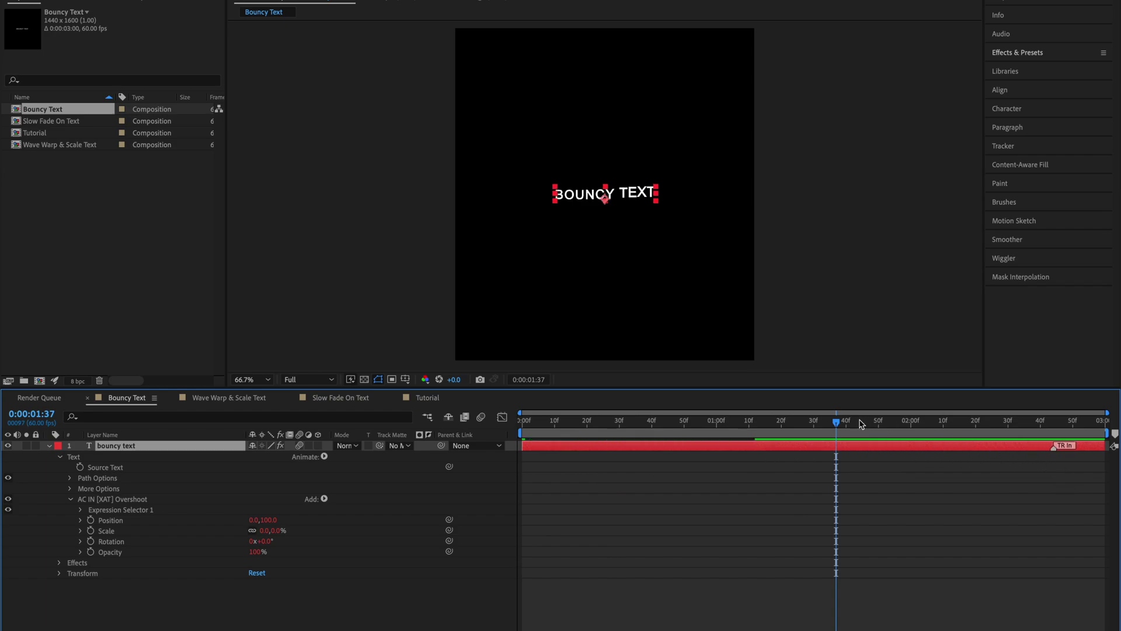
{"action": "key", "text": "space"}
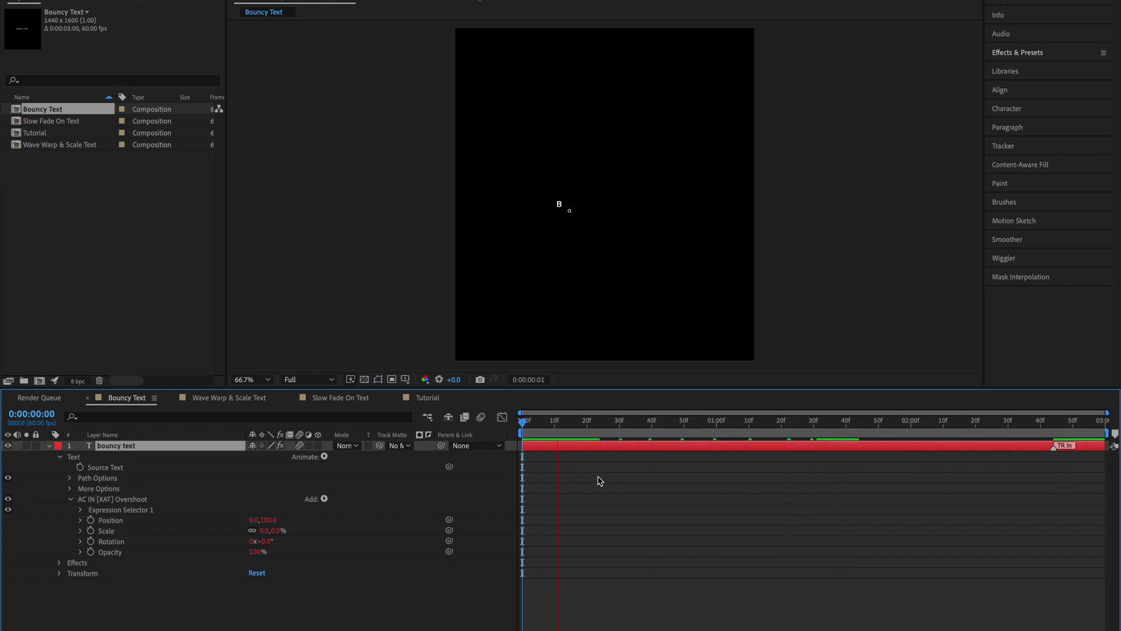
{"action": "key", "text": "space"}
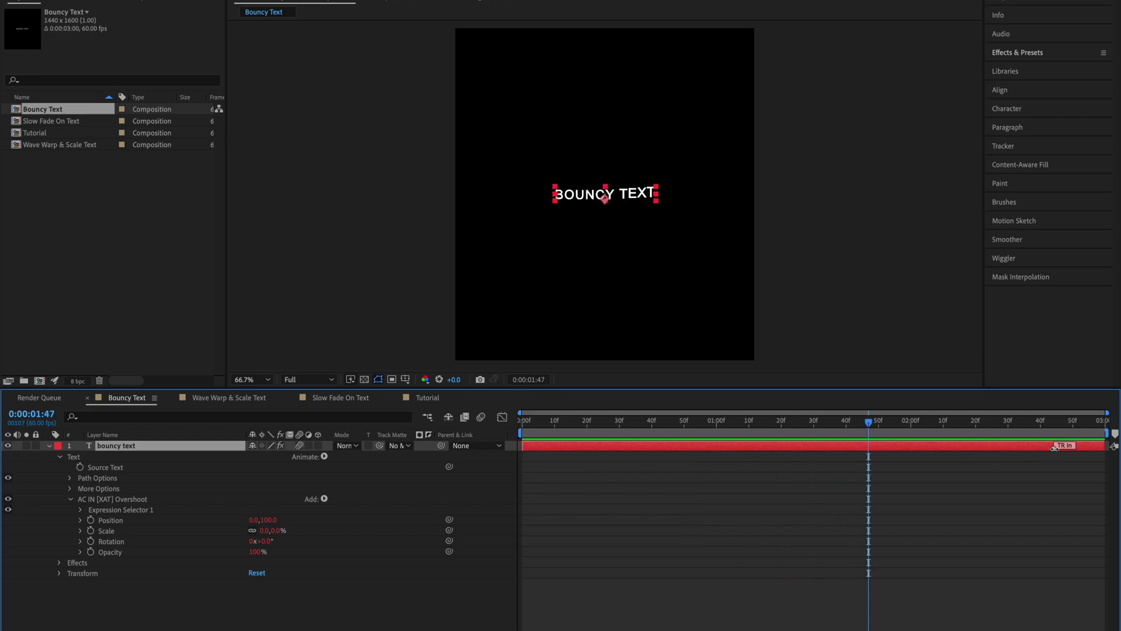
{"action": "left_click_drag", "start_coordinate": [1054, 447], "coordinate": [625, 447]}
{"action": "key", "text": "Home"}
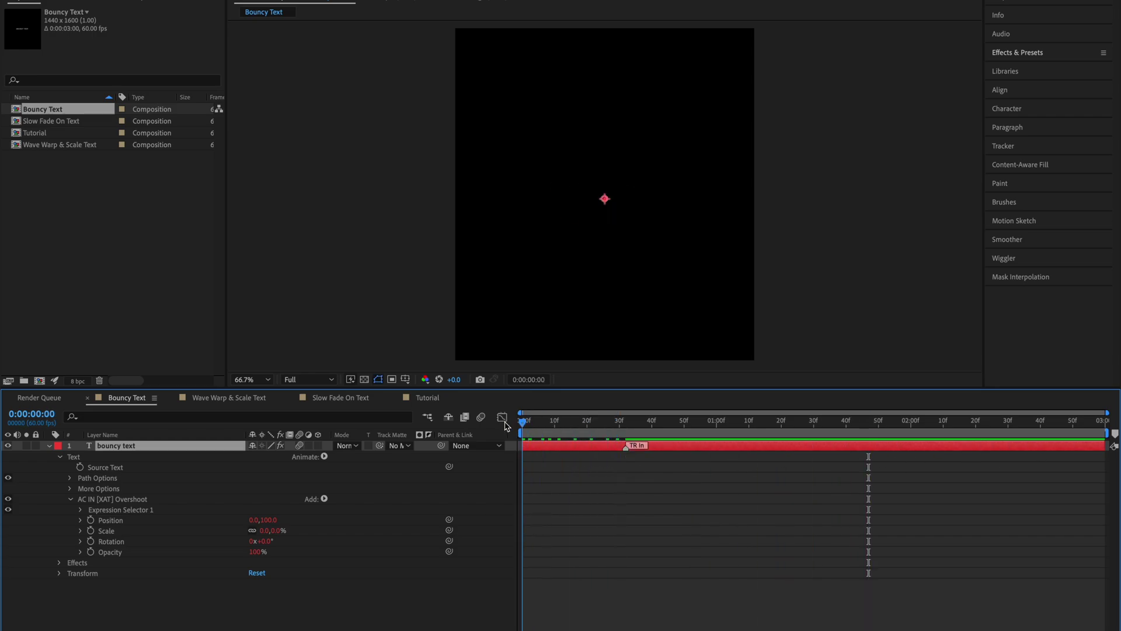
{"action": "key", "text": "space"}
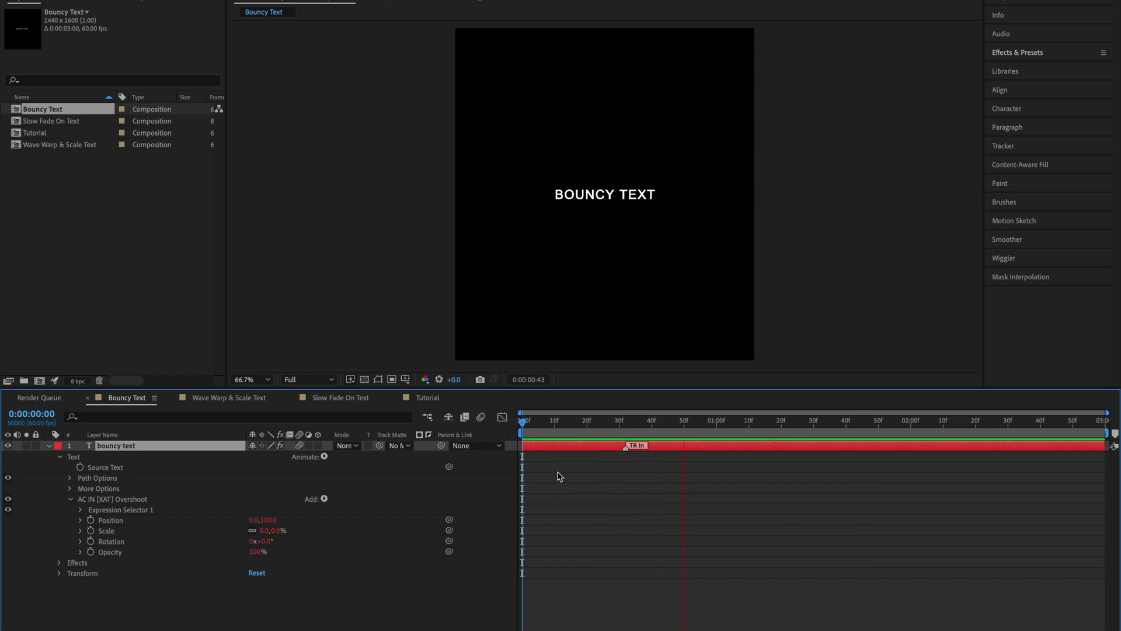
{"action": "key", "text": "space"}
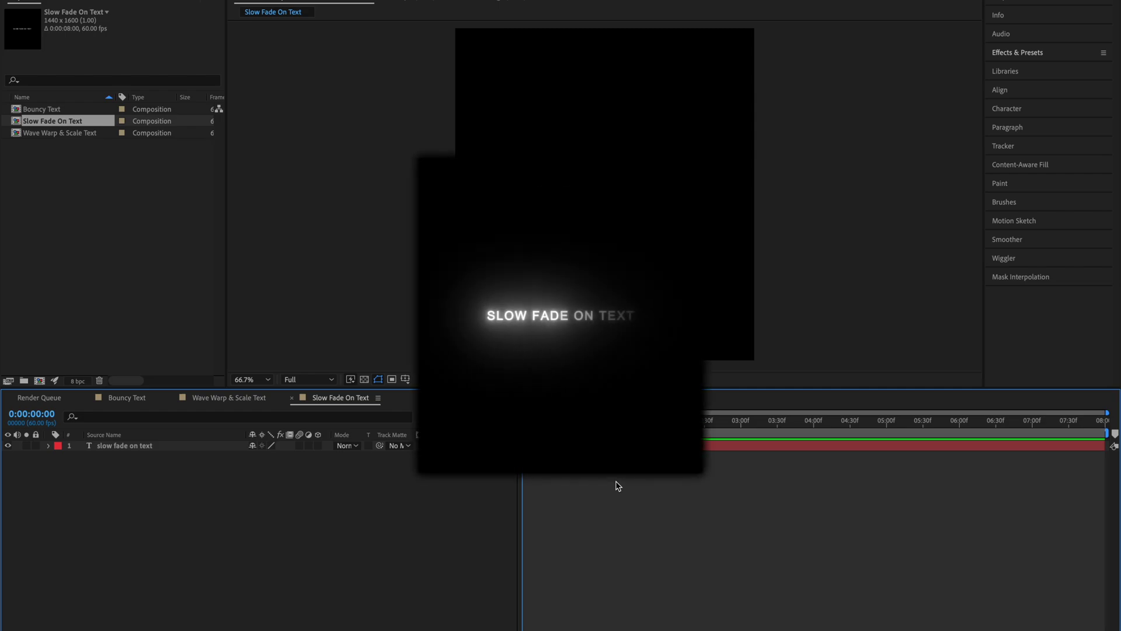
Step: Search Effects & Presets for 'slow fad' and drag Slow Fade On onto the text layer
{"action": "left_click", "coordinate": [1039, 53]}
{"action": "left_click", "coordinate": [1033, 70]}
{"action": "type", "text": "slow fade"}
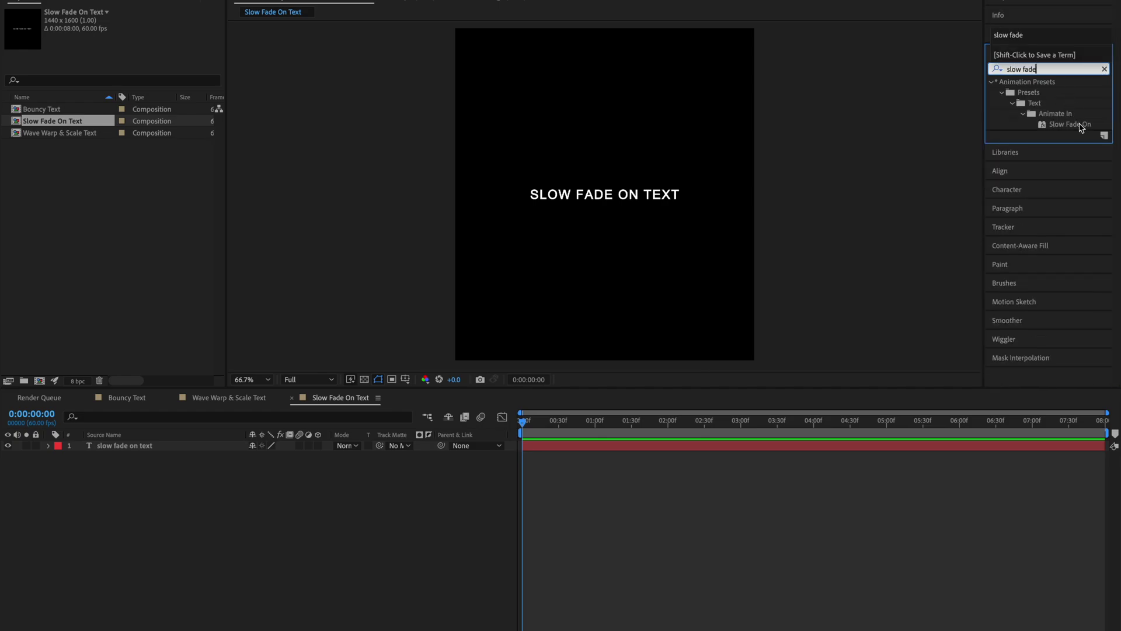
{"action": "left_click_drag", "start_coordinate": [1081, 128], "coordinate": [530, 448]}
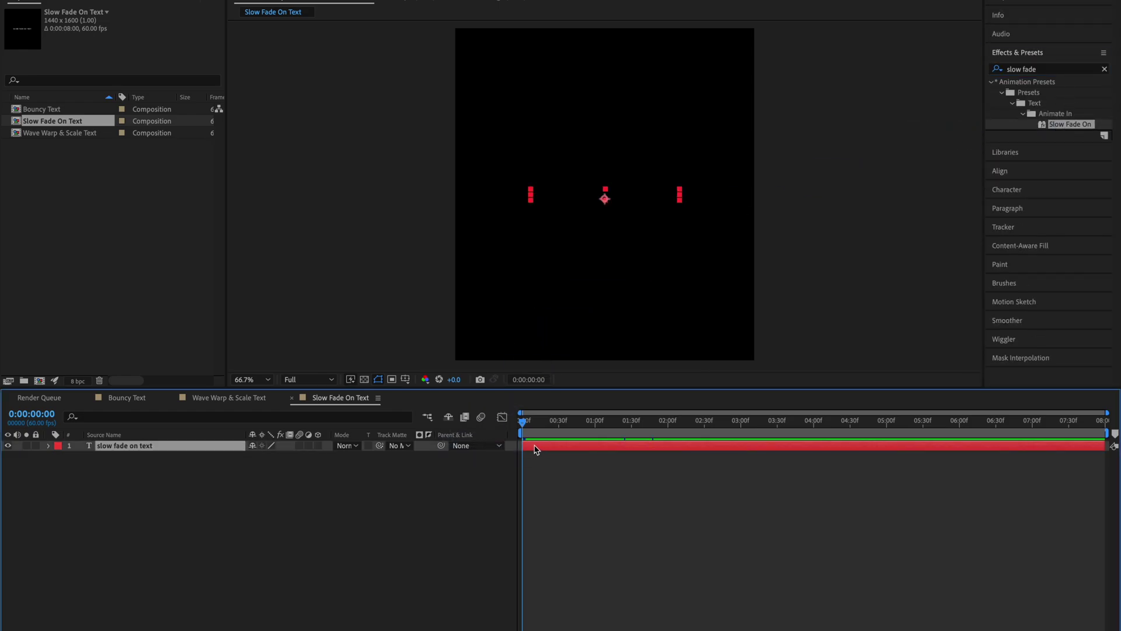
Step: Check the fade at 0:00:01:44, then apply the Fade Out Slow preset to the text layer
{"action": "key", "text": "u"}
{"action": "left_click", "coordinate": [650, 429]}
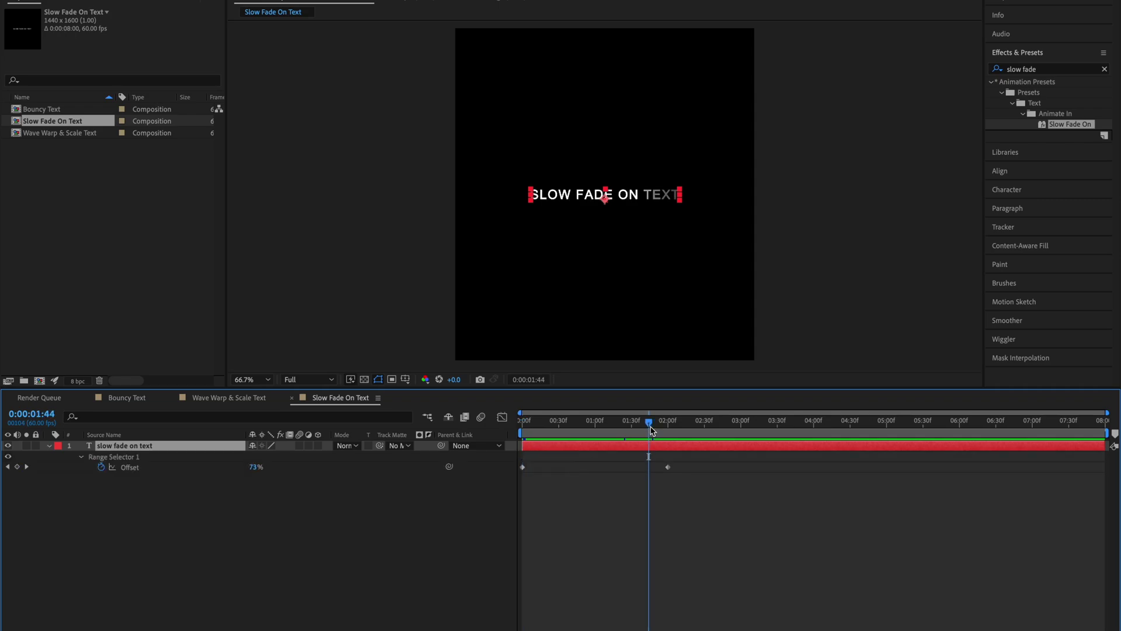
{"action": "key", "text": "ctrl+5"}
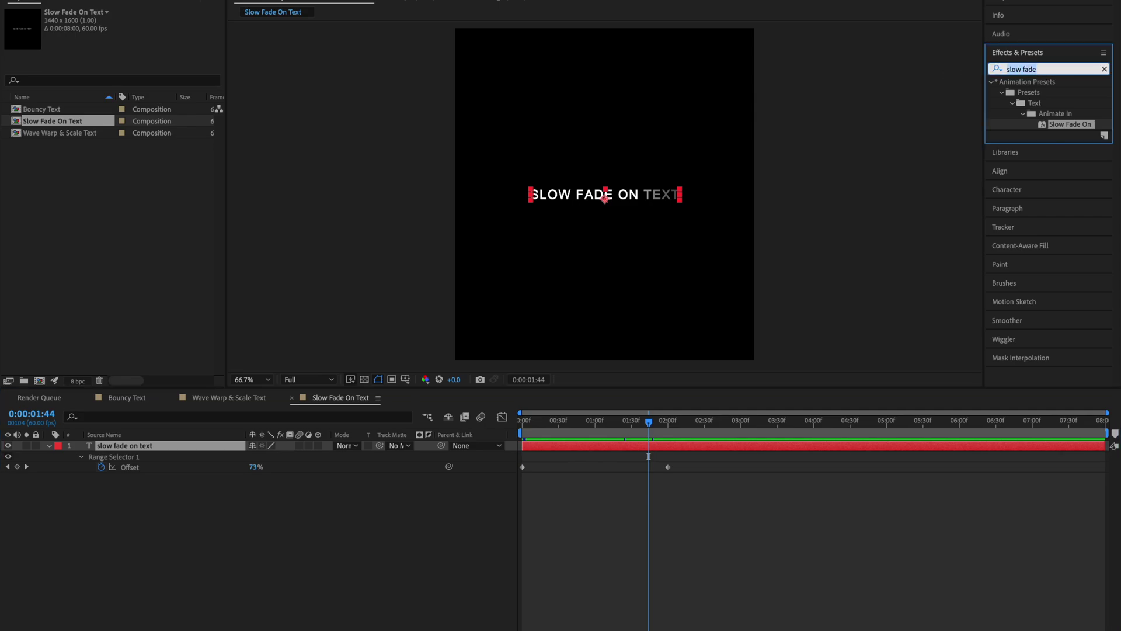
{"action": "type", "text": "fade out slow"}
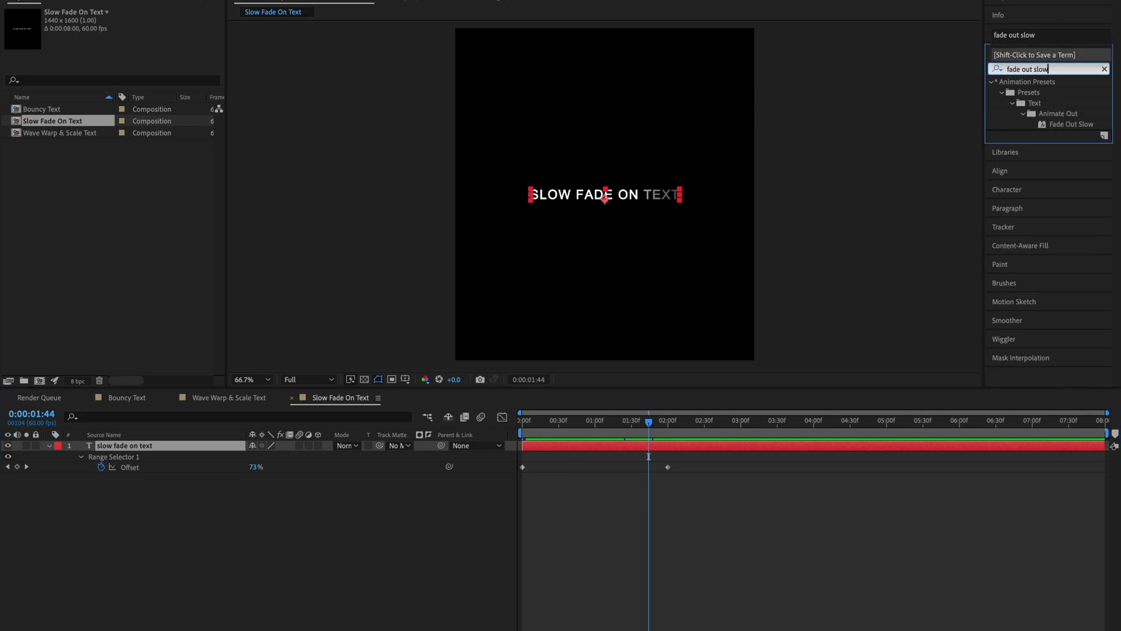
{"action": "left_click_drag", "start_coordinate": [1046, 124], "coordinate": [501, 437]}
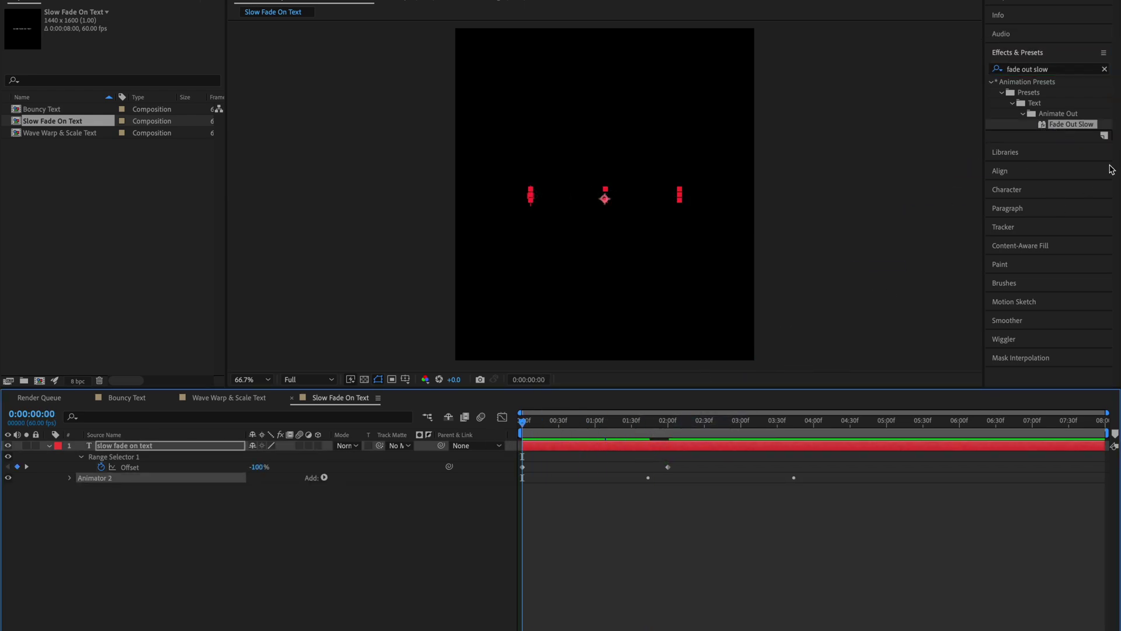
Step: Search 'incr' and apply the Increase Tracking preset to the text layer
{"action": "left_click", "coordinate": [1050, 69]}
{"action": "type", "text": "increase"}
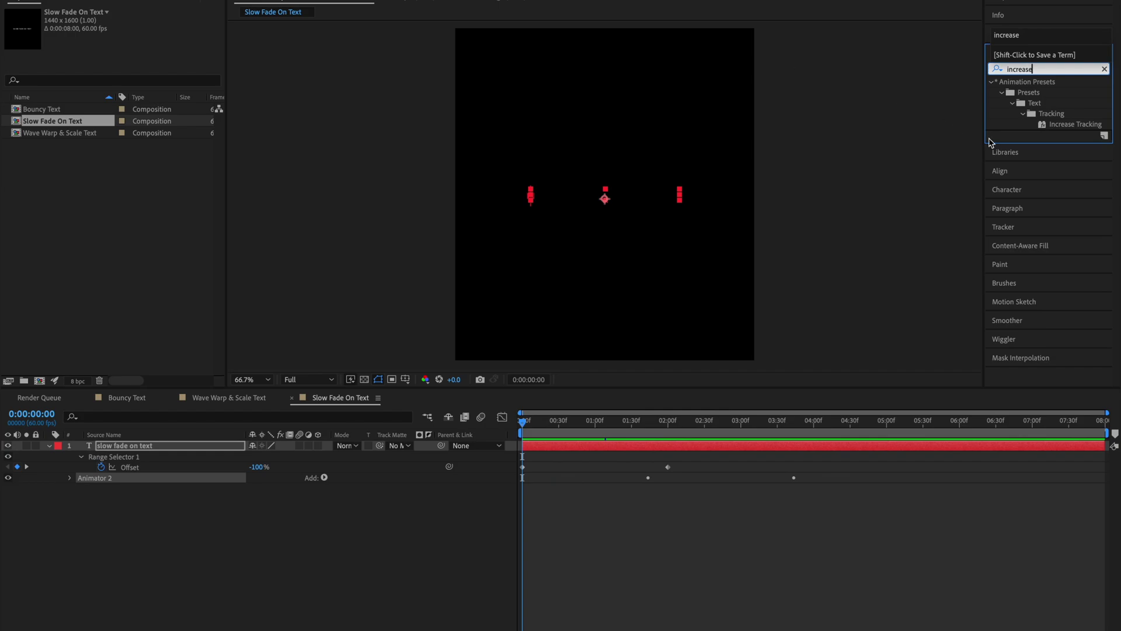
{"action": "left_click_drag", "start_coordinate": [1051, 124], "coordinate": [523, 446]}
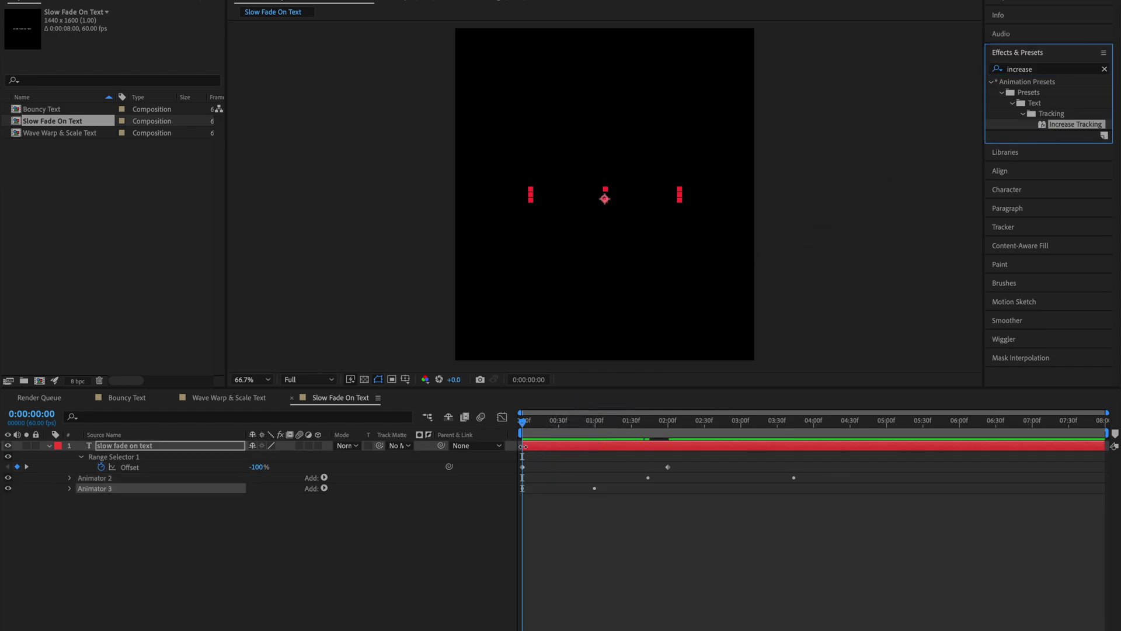
{"action": "left_click", "coordinate": [549, 449]}
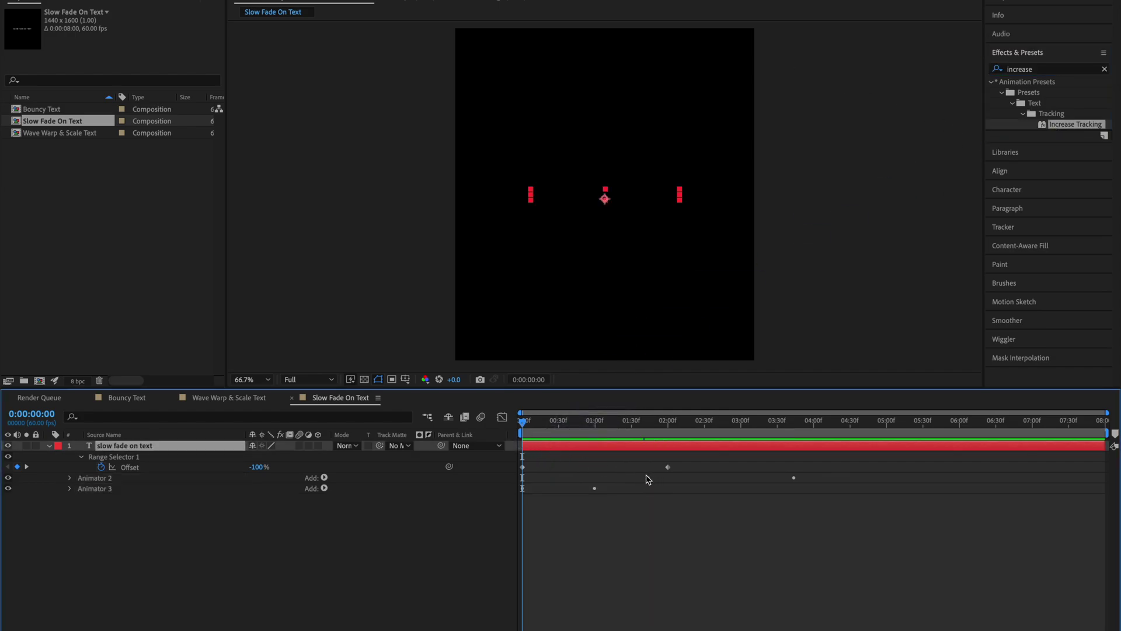
Step: Change the last Tracking Amount keyframe from 40 to 5 and move it to about 3:44
{"action": "key", "text": "u"}
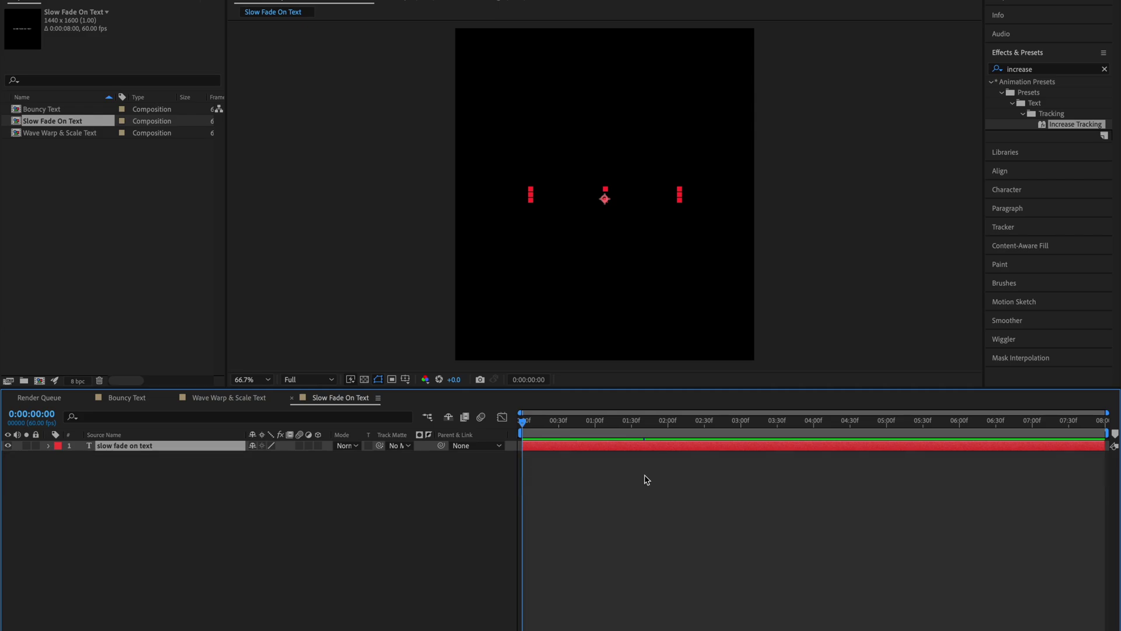
{"action": "key", "text": "u"}
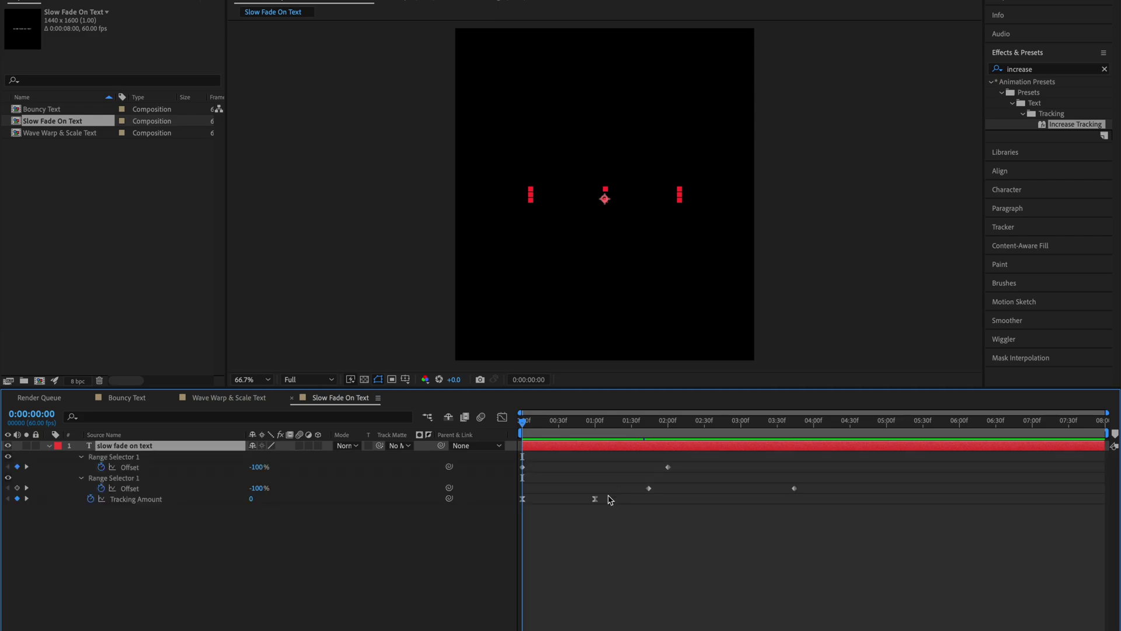
{"action": "left_click_drag", "start_coordinate": [525, 422], "coordinate": [816, 421]}
{"action": "key", "text": "space"}
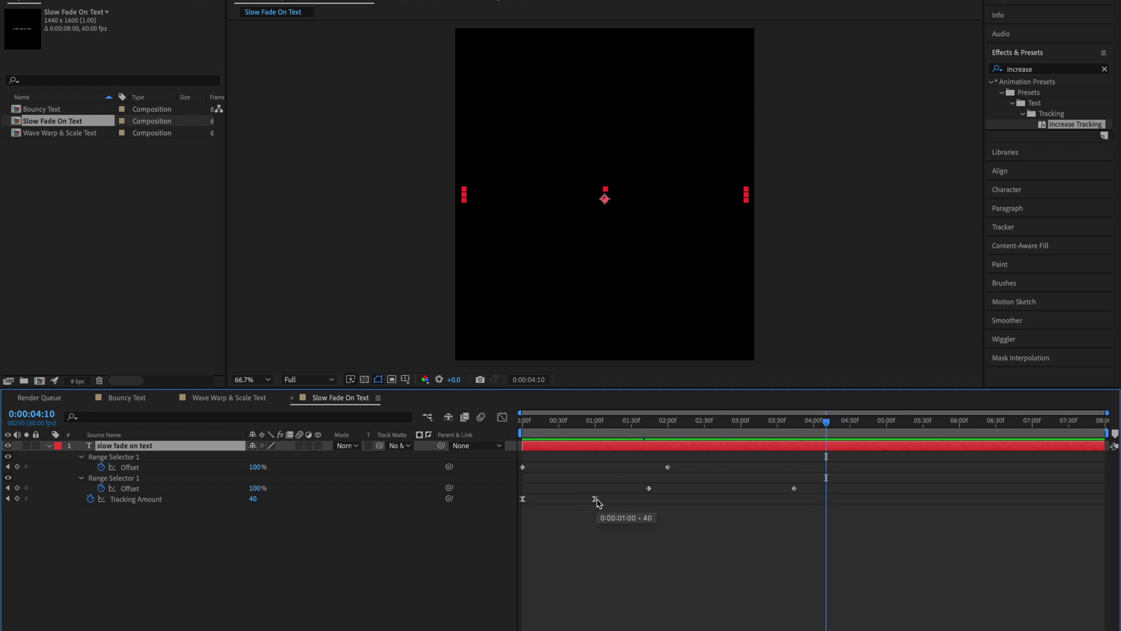
{"action": "left_click", "coordinate": [595, 499]}
{"action": "double_click", "coordinate": [595, 499]}
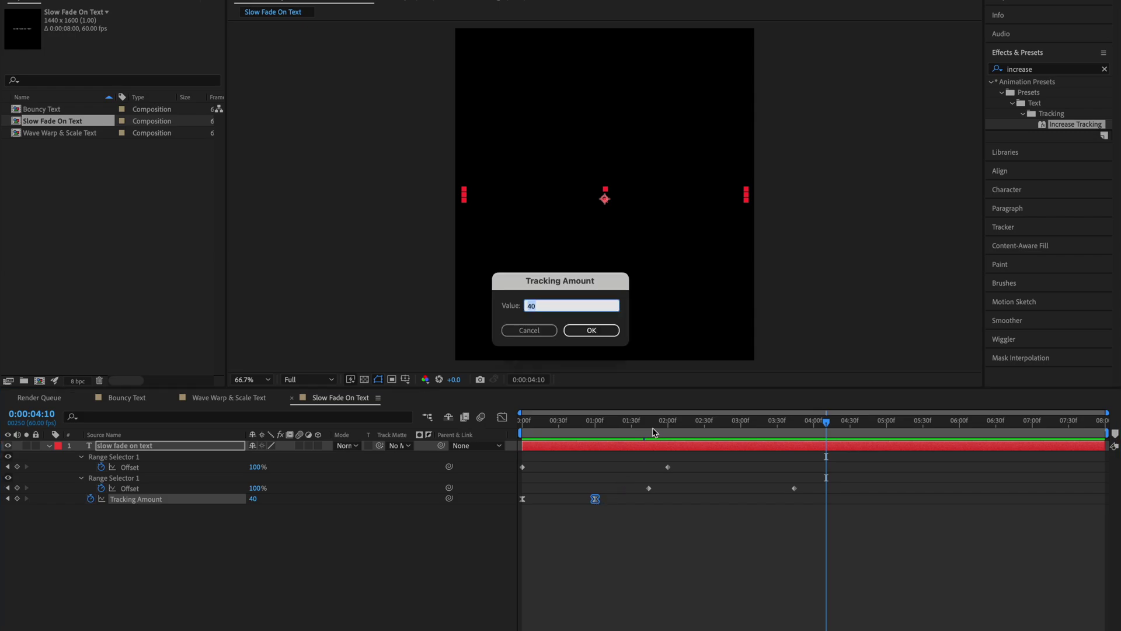
{"action": "type", "text": "5"}
{"action": "key", "text": "Return"}
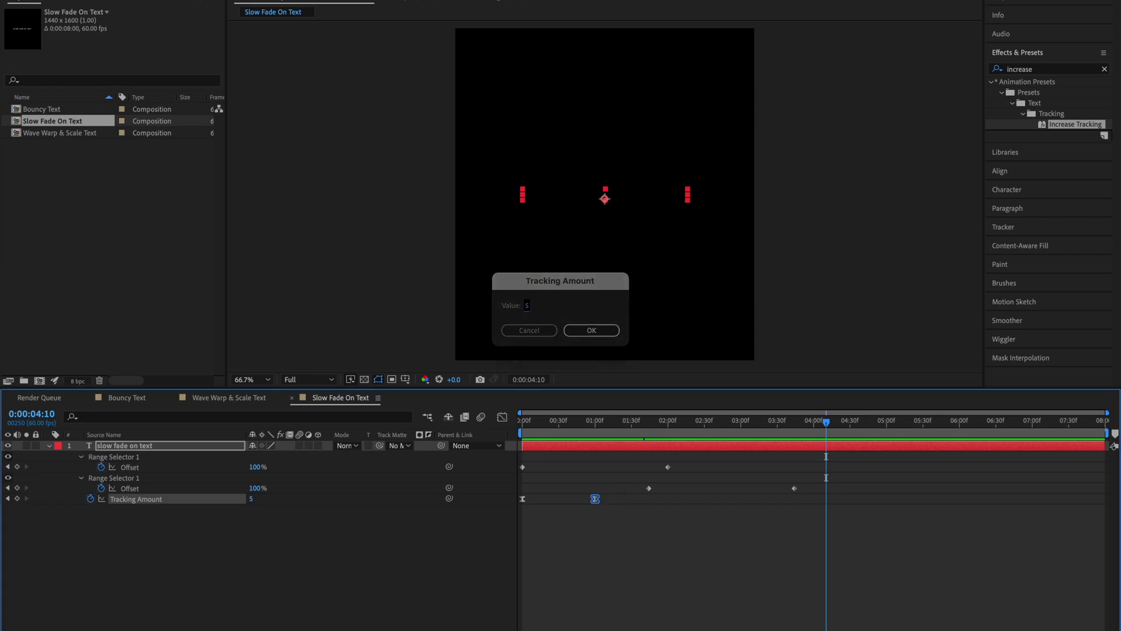
{"action": "left_click_drag", "start_coordinate": [599, 507], "coordinate": [798, 509]}
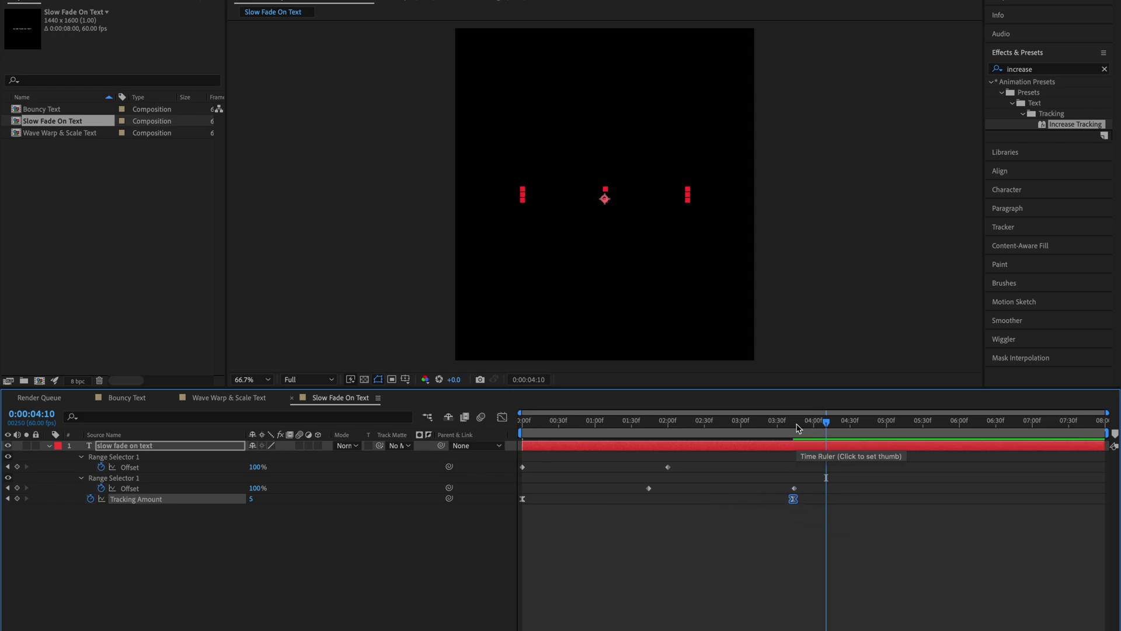
{"action": "left_click_drag", "start_coordinate": [826, 423], "coordinate": [448, 421]}
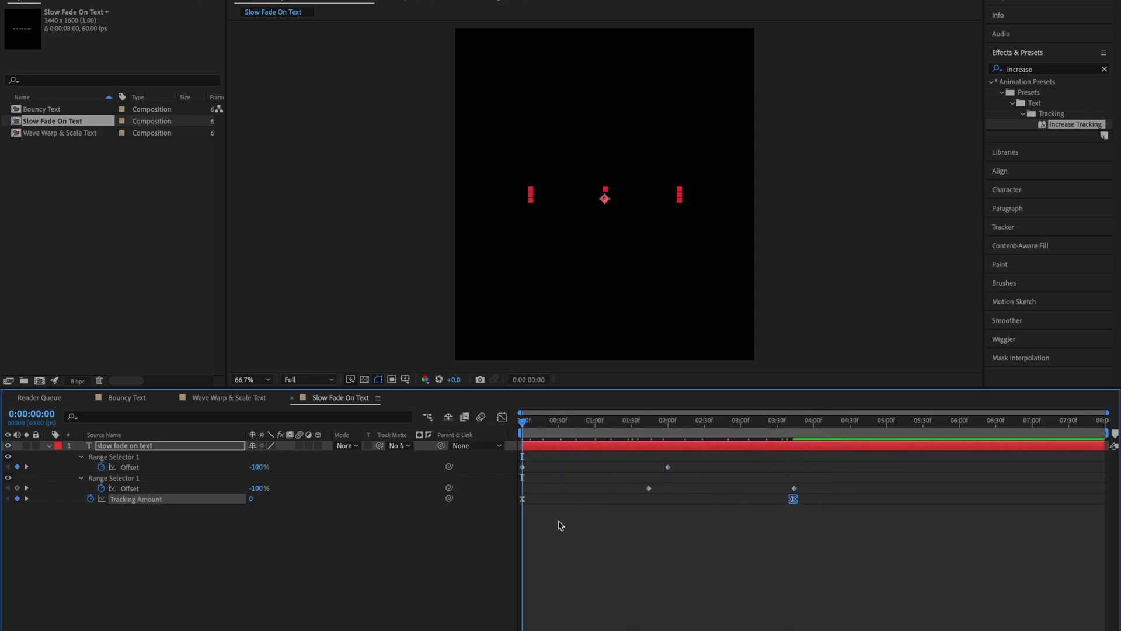
Step: Select all Offset and Tracking Amount keyframes and Alt-drag to compress them into the first second
{"action": "key", "text": "space"}
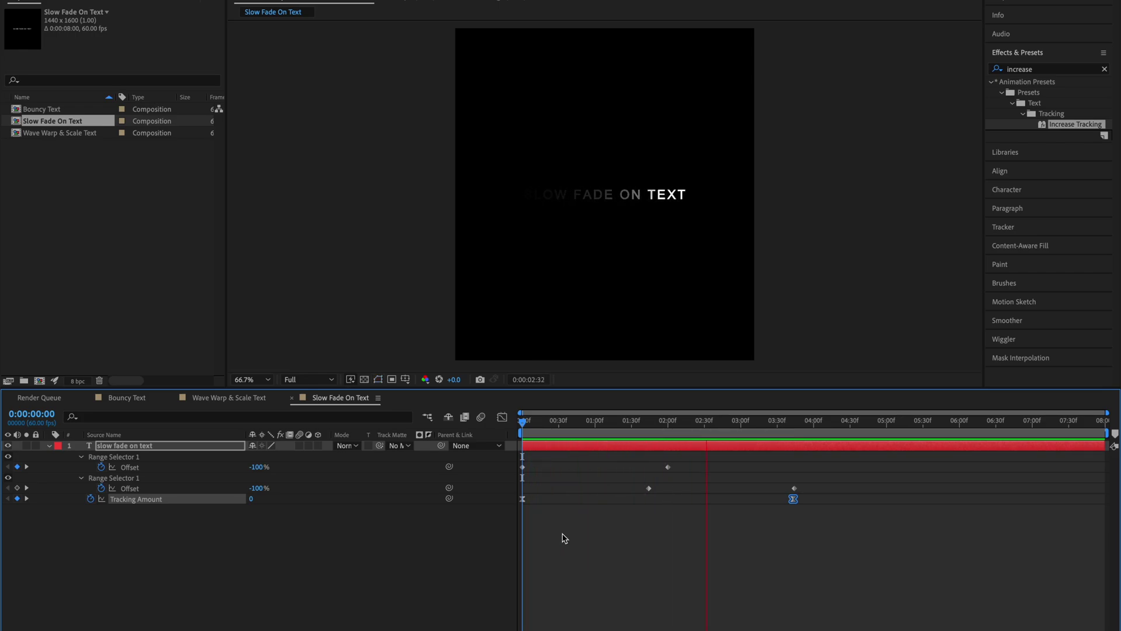
{"action": "key", "text": "space"}
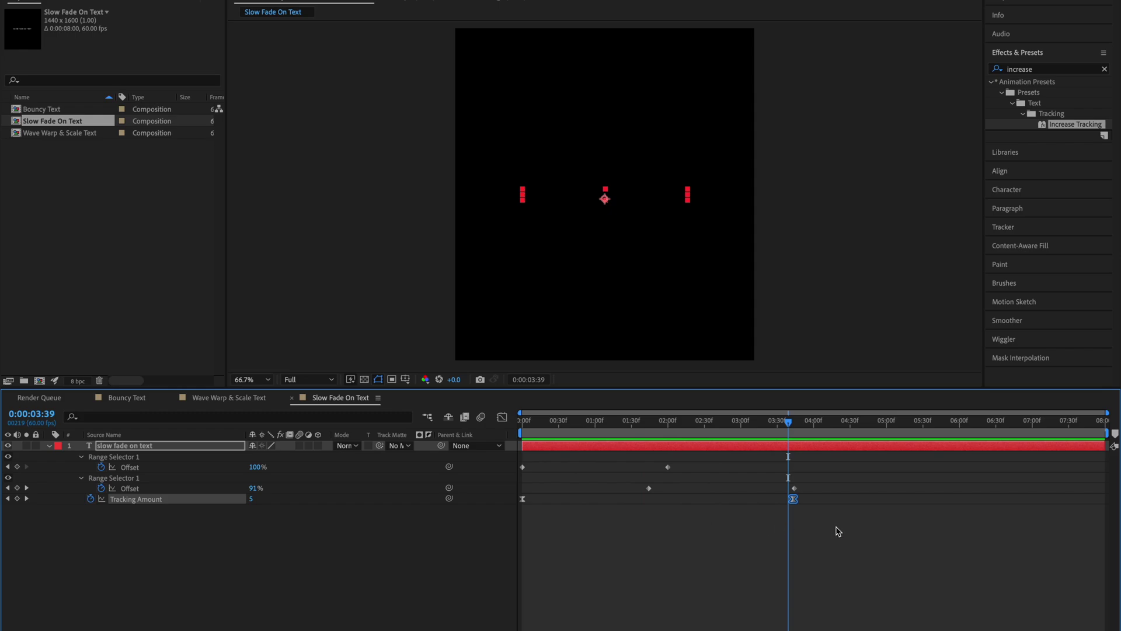
{"action": "left_click_drag", "start_coordinate": [860, 564], "coordinate": [517, 447]}
{"action": "mouse_move", "coordinate": [799, 497]}
{"action": "left_mouse_down"}
{"action": "mouse_move", "coordinate": [1003, 497]}
{"action": "mouse_move", "coordinate": [719, 497]}
{"action": "mouse_move", "coordinate": [1092, 497]}
{"action": "mouse_move", "coordinate": [581, 484]}
{"action": "mouse_move", "coordinate": [791, 489]}
{"action": "left_mouse_up"}
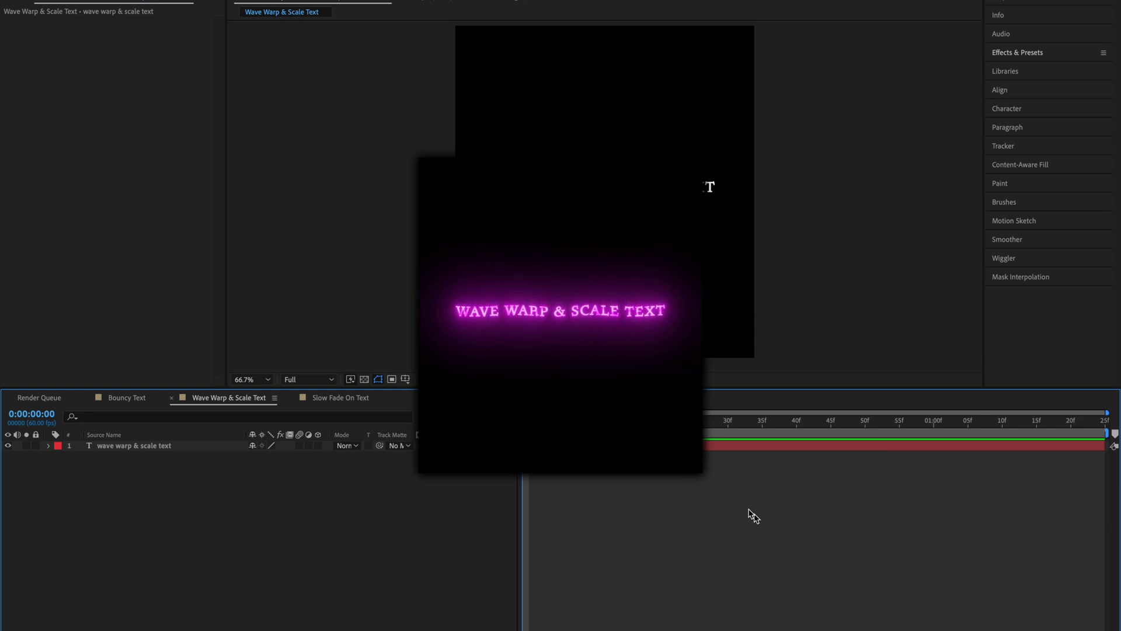
Step: Apply Animation Composer's Animate Words > Scale Words preset as In to the wave warp & scale text
{"action": "left_click", "coordinate": [134, 445]}
{"action": "left_click", "coordinate": [384, 1]}
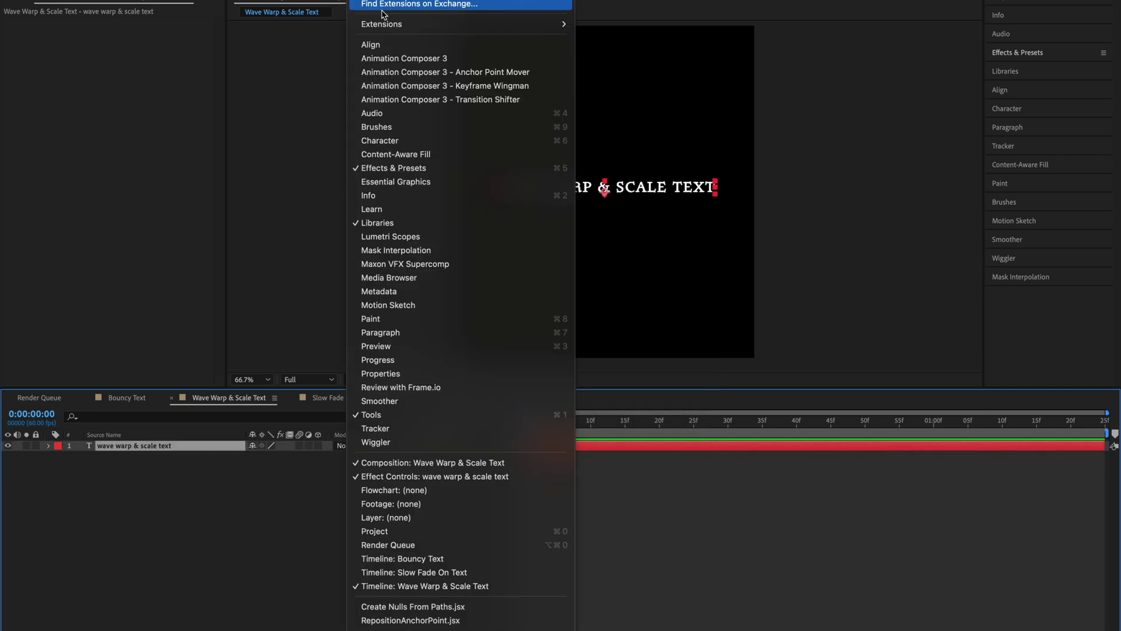
{"action": "left_click", "coordinate": [384, 58]}
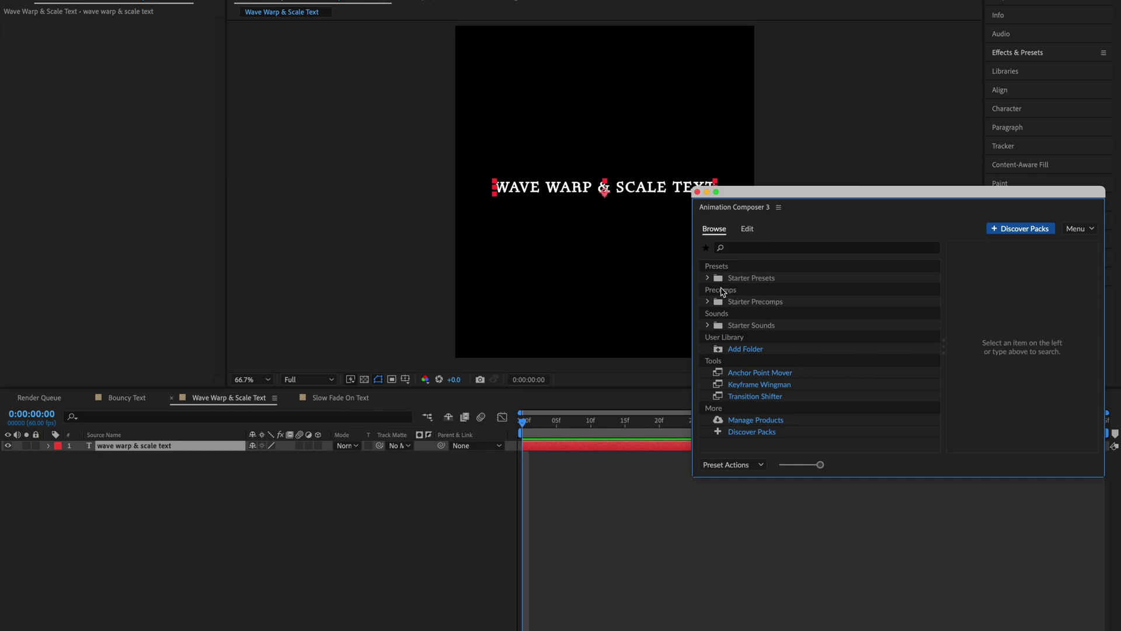
{"action": "left_click", "coordinate": [708, 278]}
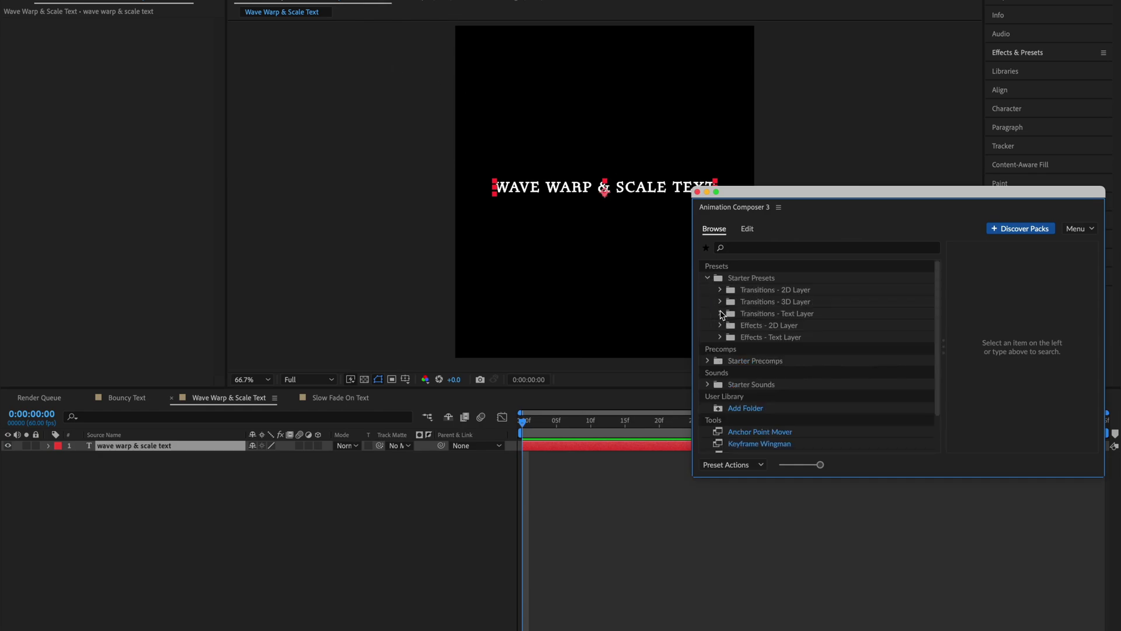
{"action": "left_click", "coordinate": [720, 313]}
{"action": "left_click", "coordinate": [732, 337]}
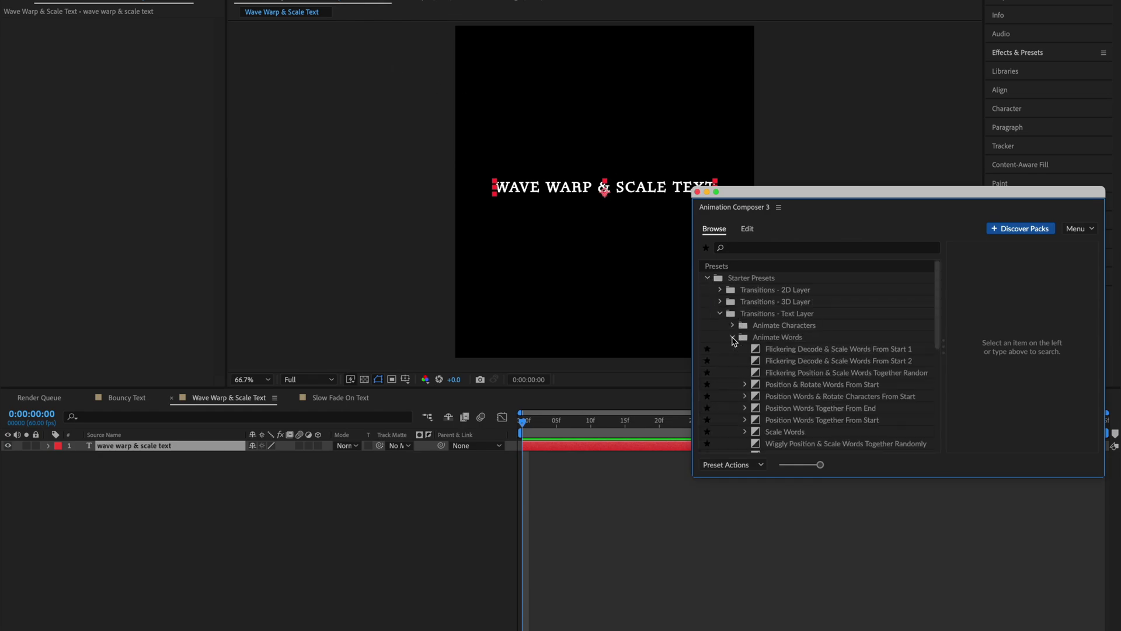
{"action": "scroll", "coordinate": [782, 412], "scroll_direction": "down", "scroll_amount": 1}
{"action": "left_click", "coordinate": [785, 411]}
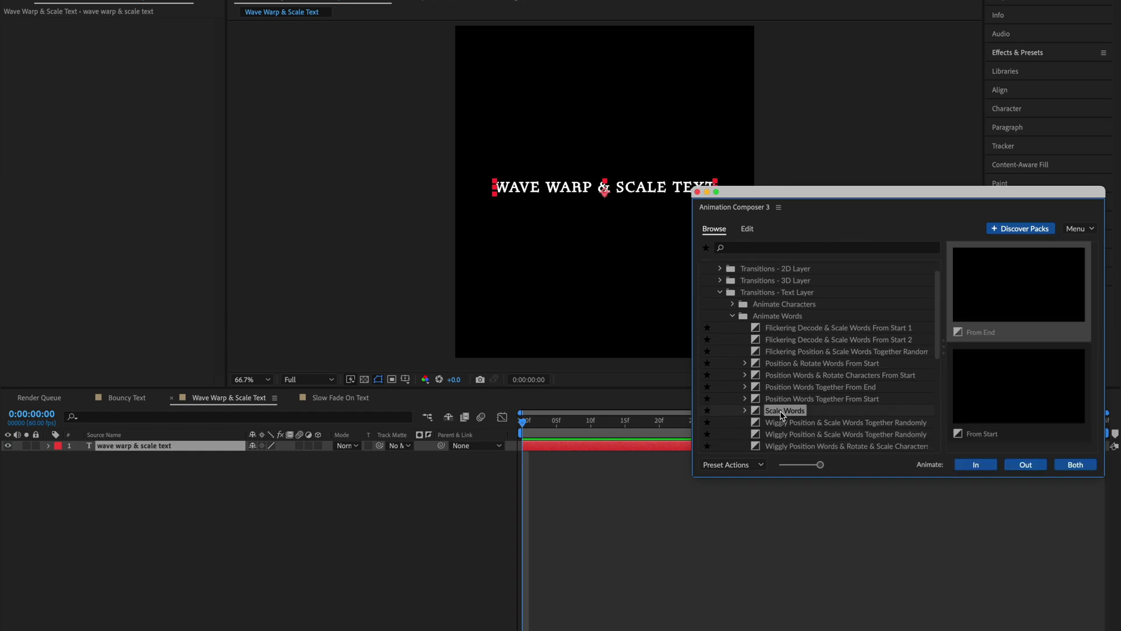
{"action": "left_click", "coordinate": [960, 465]}
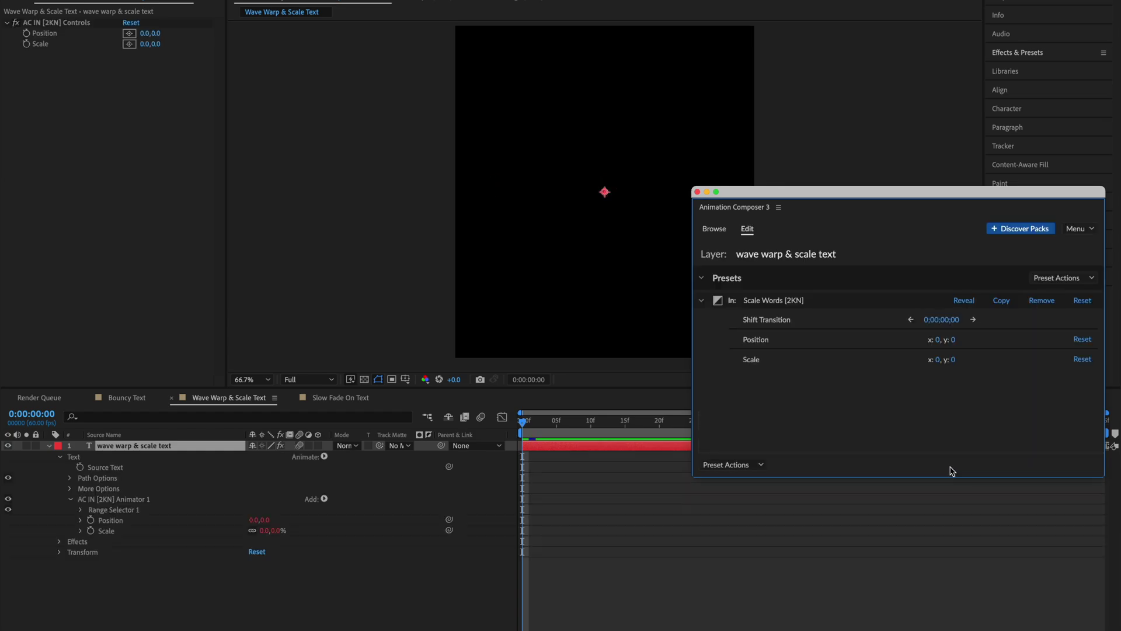
Step: Search 'wave war' in Effects & Presets and drag Wave Warp onto the text layer
{"action": "left_click", "coordinate": [697, 192]}
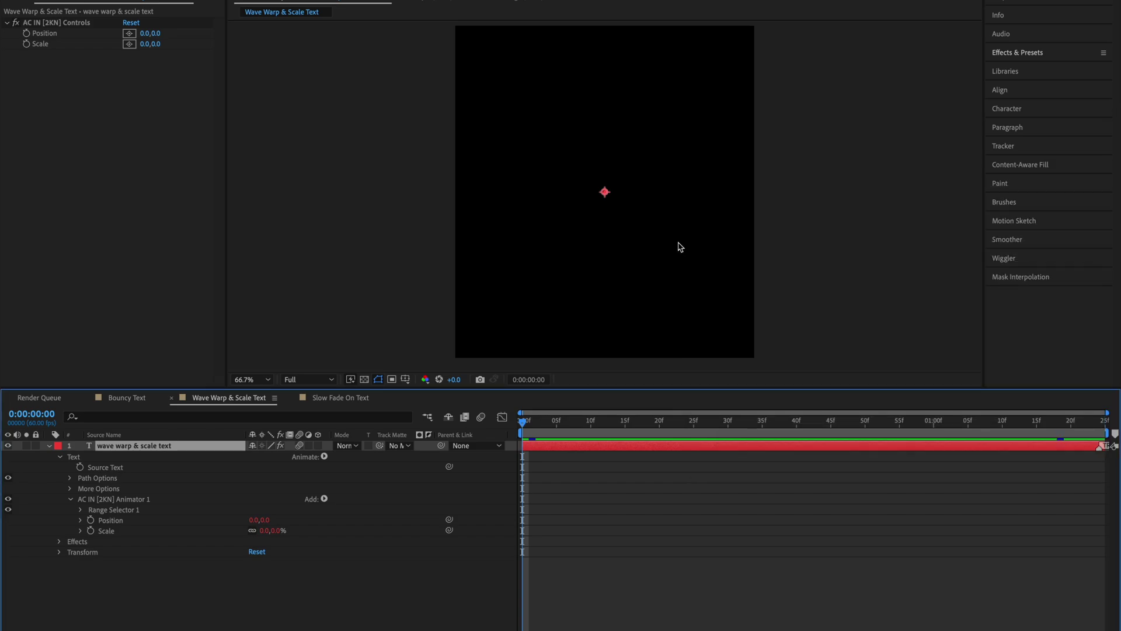
{"action": "left_click", "coordinate": [1028, 52]}
{"action": "left_click", "coordinate": [1034, 68]}
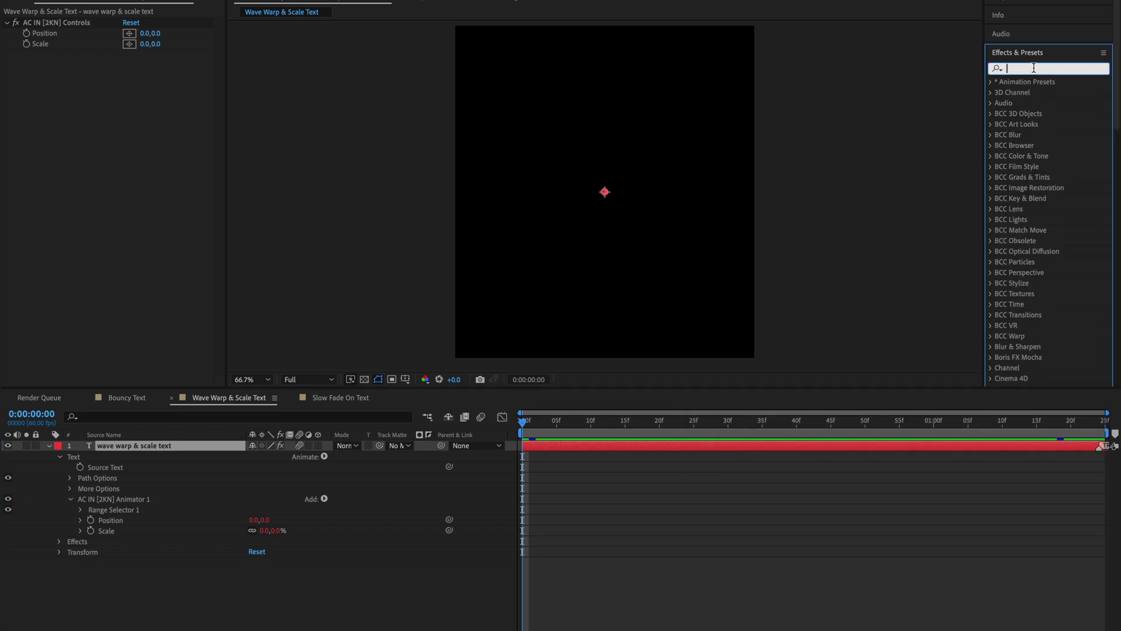
{"action": "type", "text": "wave war"}
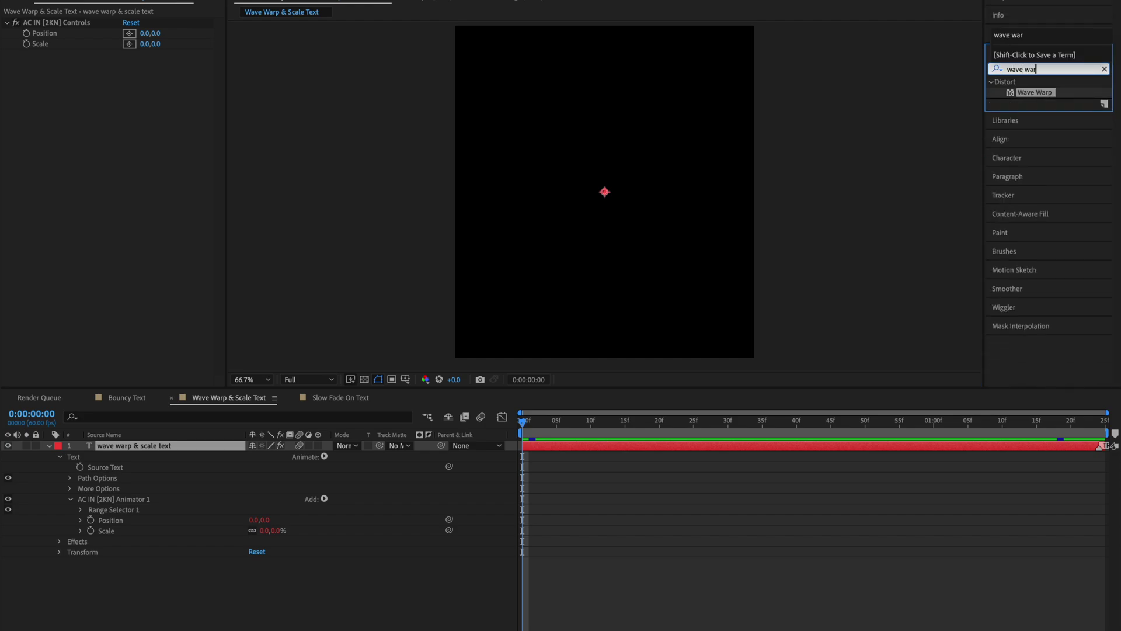
{"action": "left_click_drag", "start_coordinate": [1054, 86], "coordinate": [538, 455]}
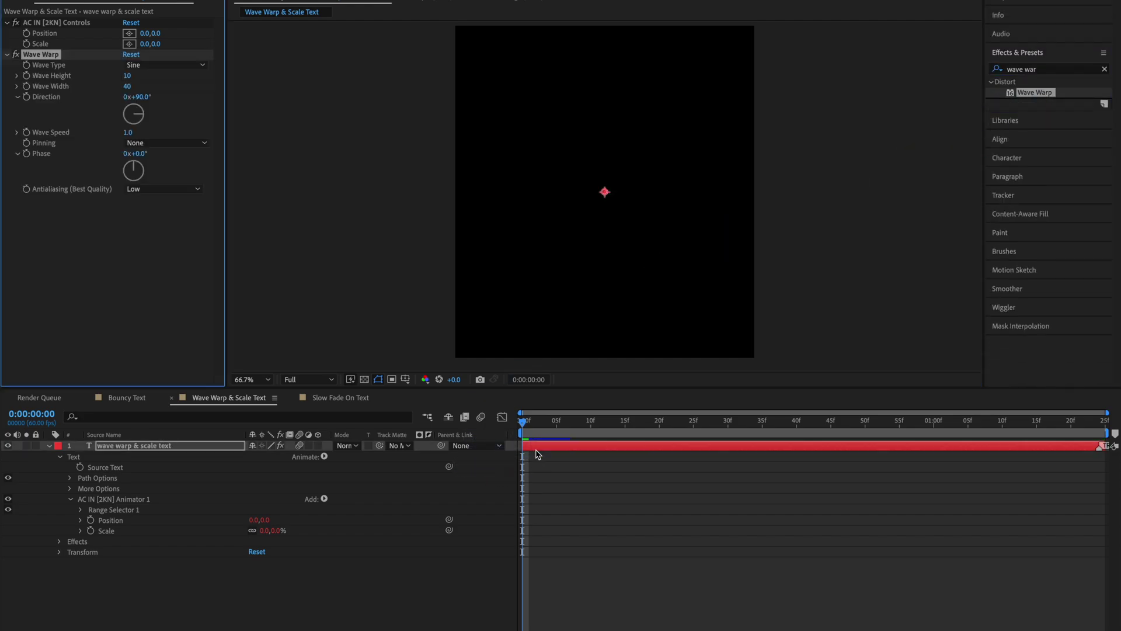
Step: Set Wave Warp's Wave Width to 200, Wave Speed to 0.5 and Antialiasing to High
{"action": "left_click", "coordinate": [129, 87]}
{"action": "type", "text": "200"}
{"action": "key", "text": "Return"}
{"action": "left_click", "coordinate": [126, 133]}
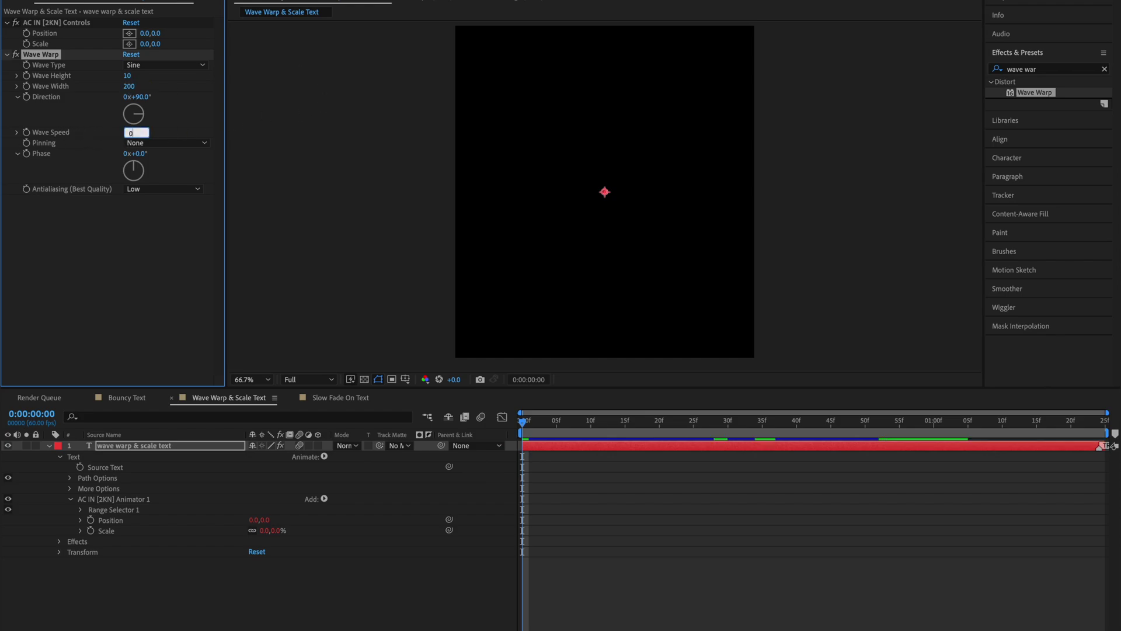
{"action": "type", "text": "0.5"}
{"action": "key", "text": "Return"}
{"action": "left_click", "coordinate": [154, 190]}
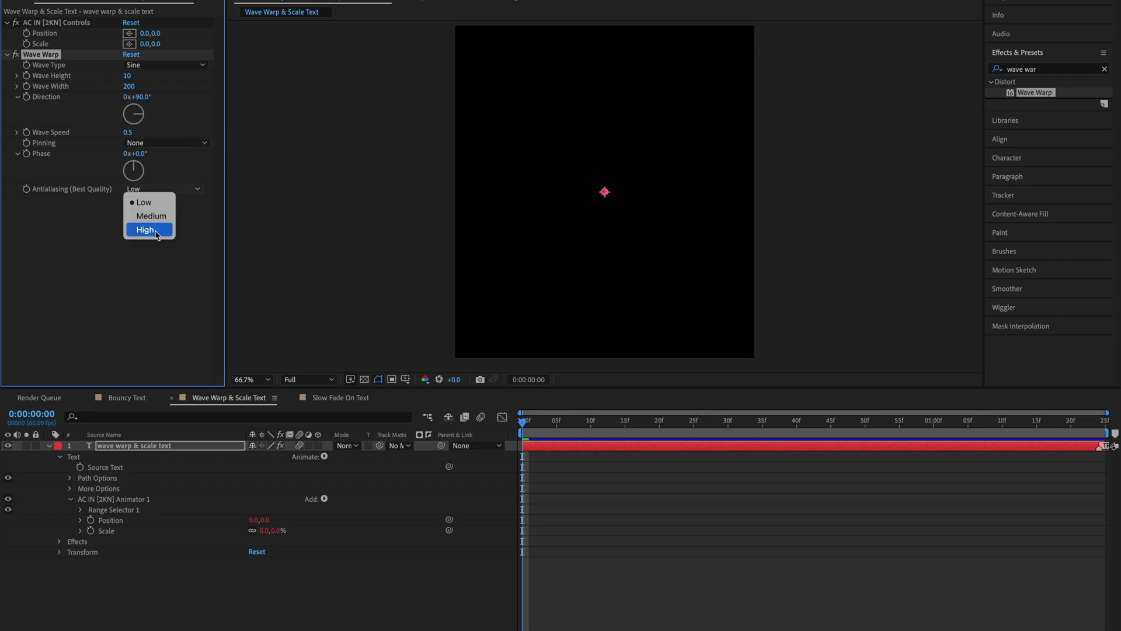
{"action": "left_click", "coordinate": [149, 233]}
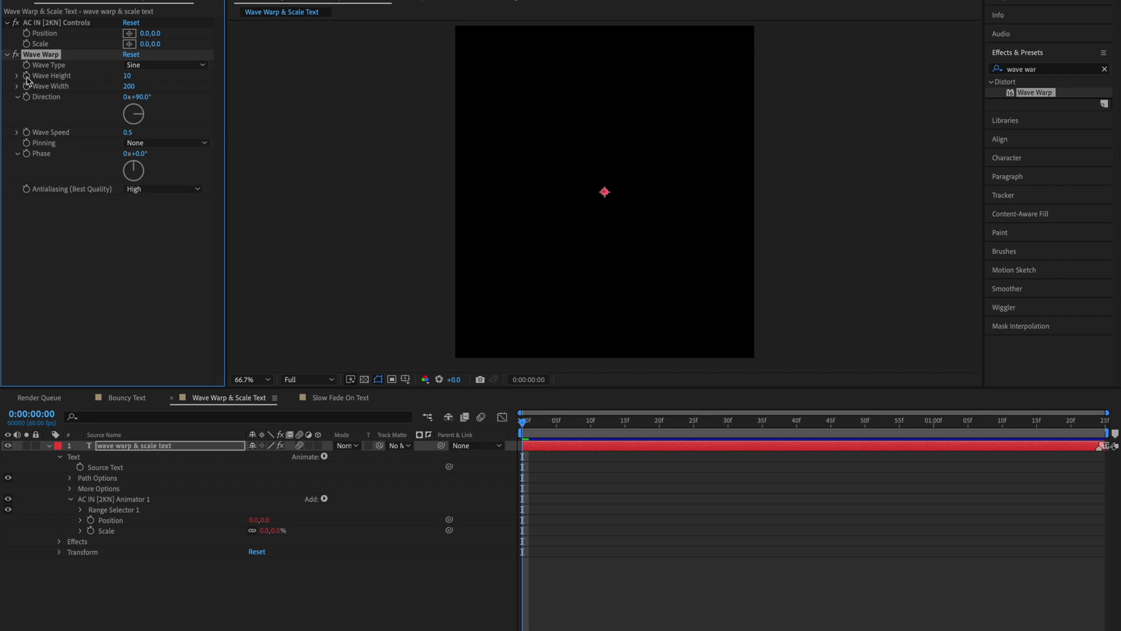
Step: Set Wave Height to -20, try 5 at the end and undo it, then preview from the start
{"action": "left_click", "coordinate": [128, 76]}
{"action": "type", "text": "-20"}
{"action": "key", "text": "Return"}
{"action": "key", "text": "End"}
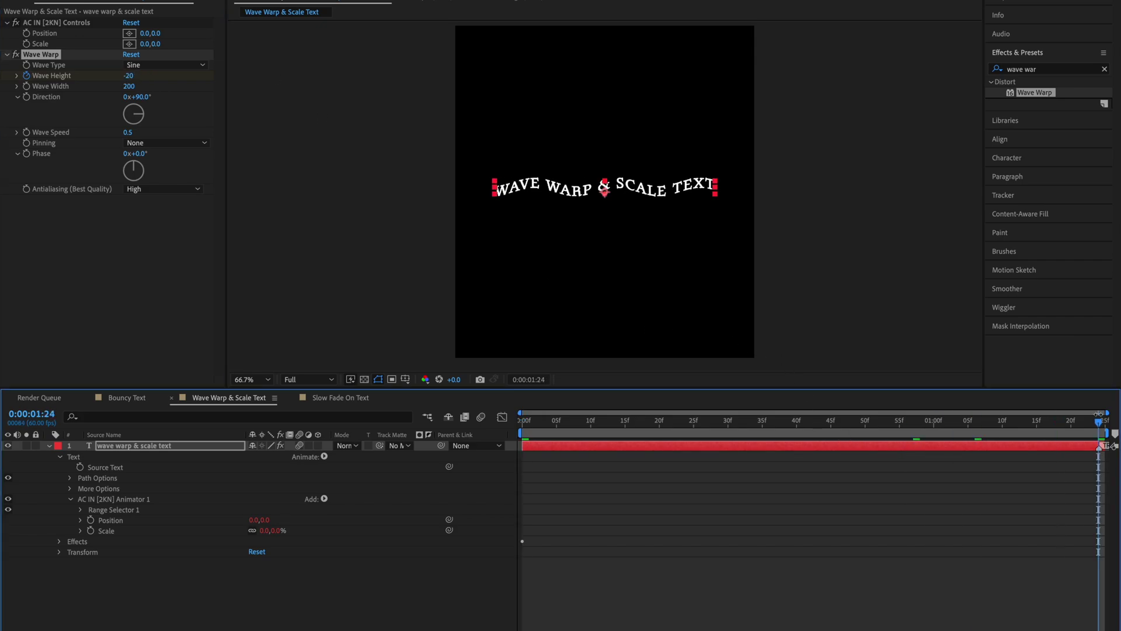
{"action": "left_click", "coordinate": [128, 76]}
{"action": "type", "text": "5"}
{"action": "key", "text": "Return"}
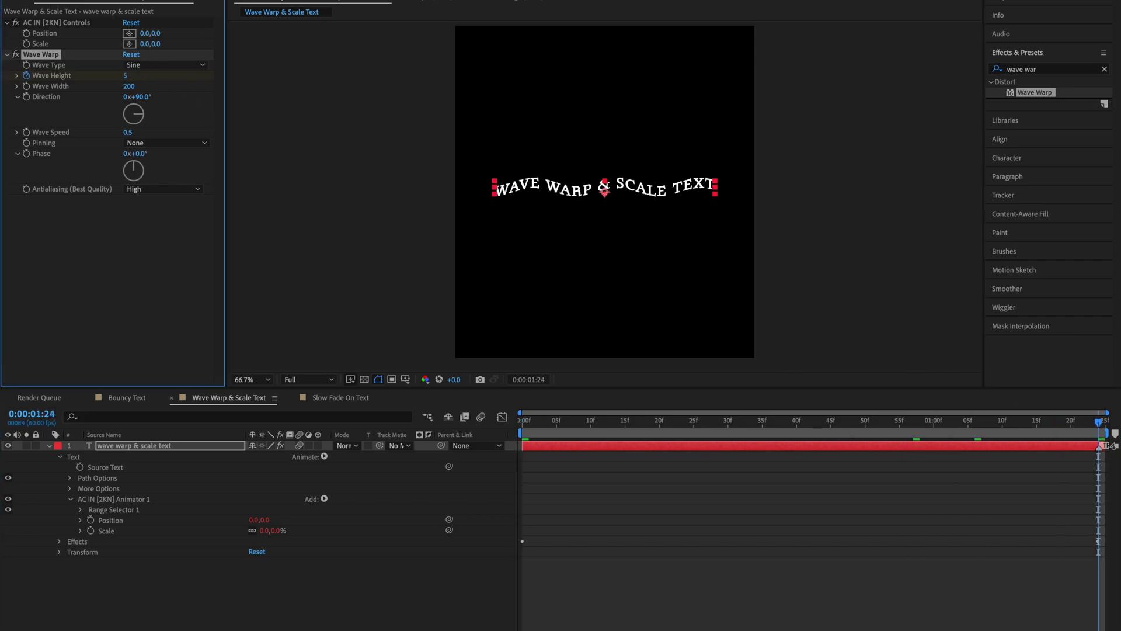
{"action": "key", "text": "ctrl+z"}
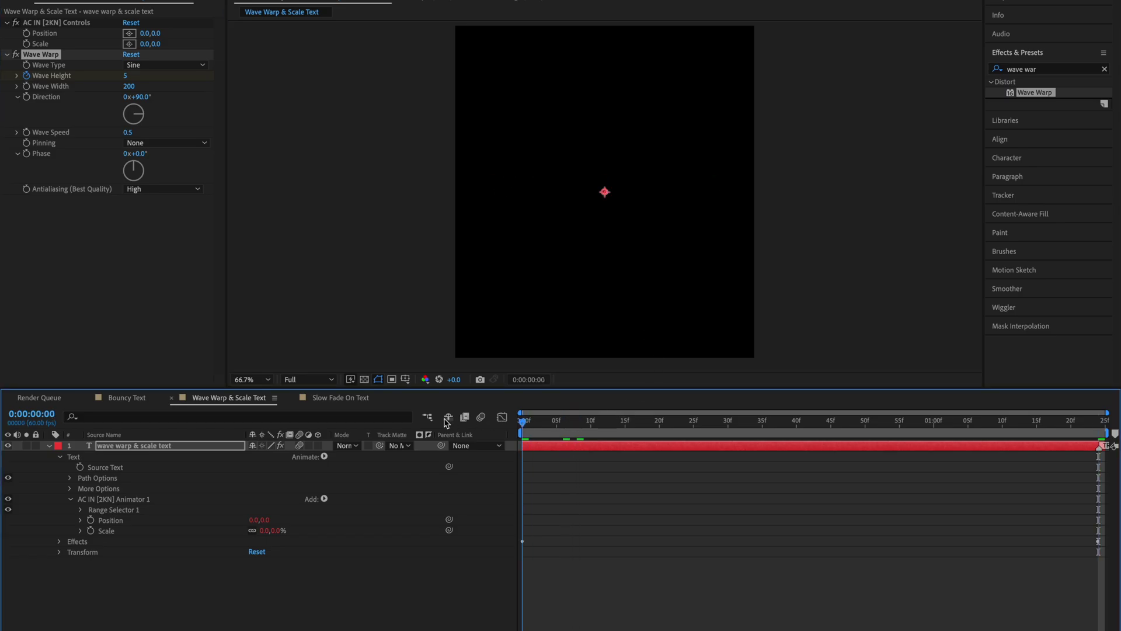
{"action": "key", "text": "Home"}
{"action": "key", "text": "space"}
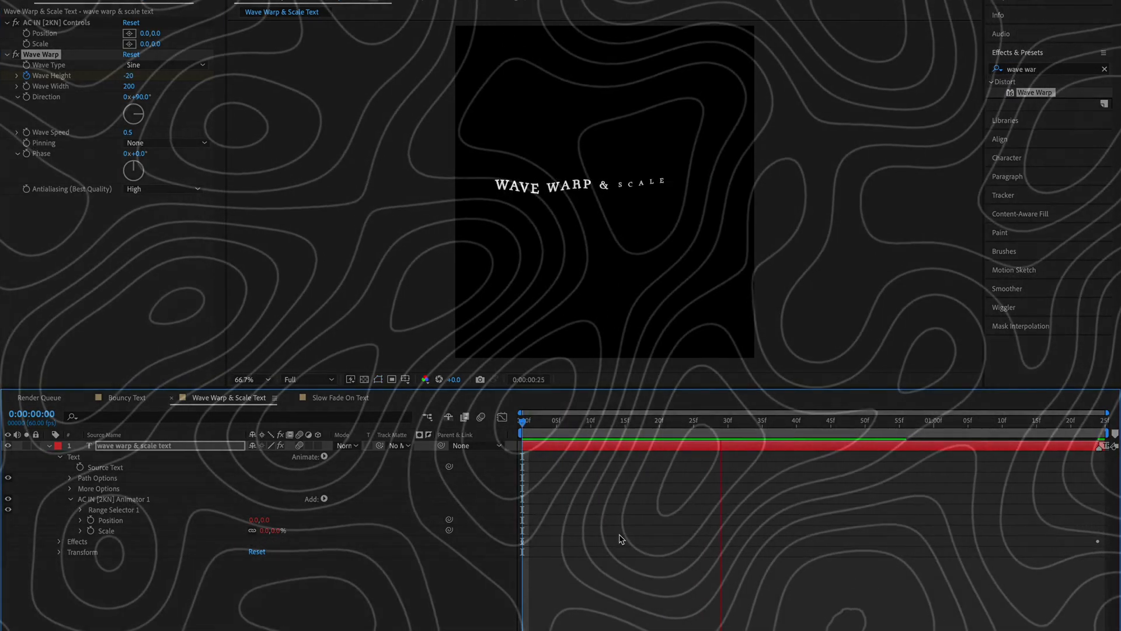